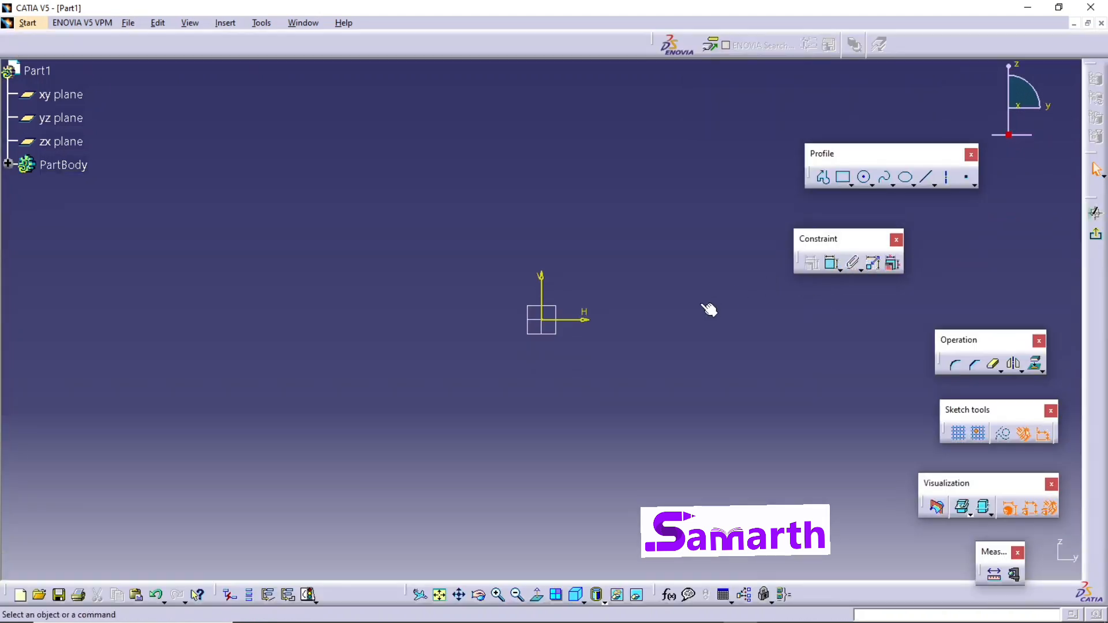
- Draw a circle about 4.29 in in diameter centred on the sketch origin
click(864, 179)
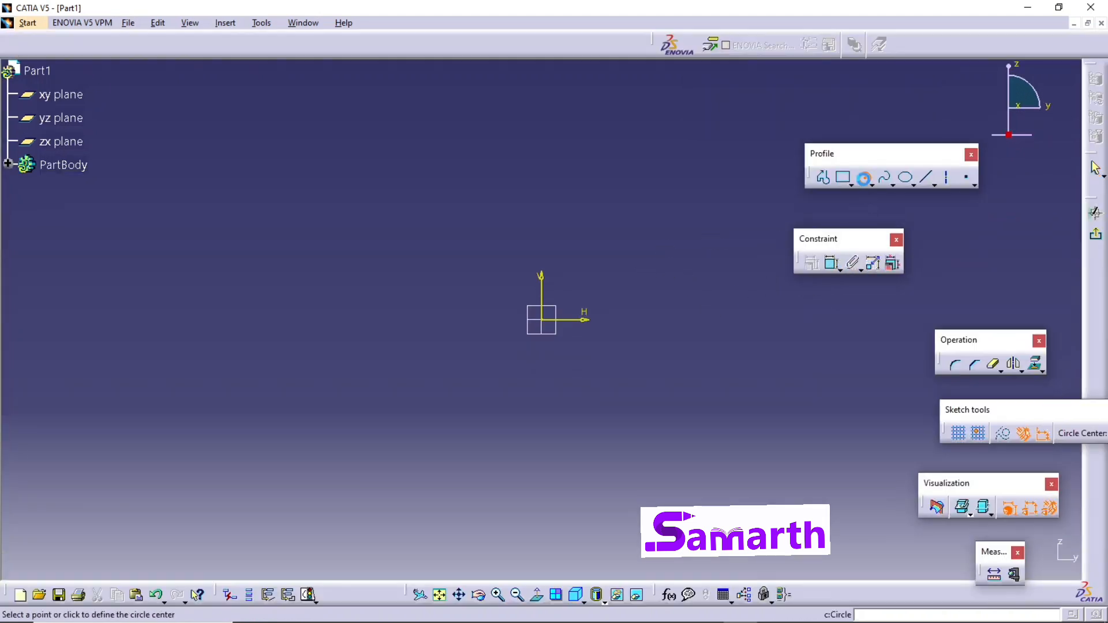
click(546, 322)
click(622, 236)
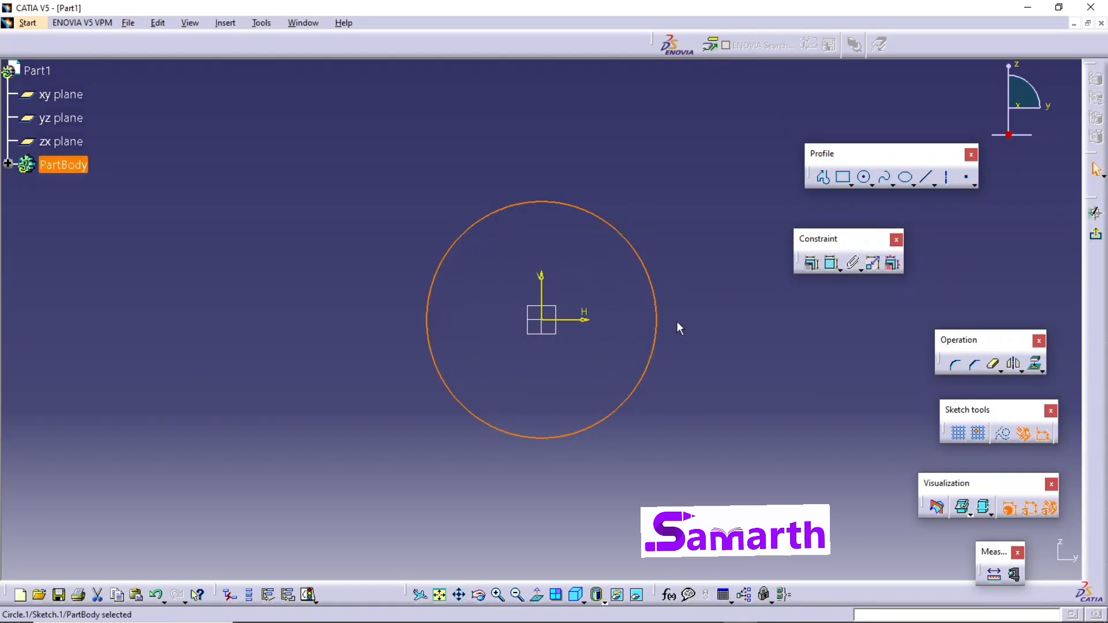
- Dimension the circle and switch the constraint from diameter to radius
click(832, 269)
double_click(672, 211)
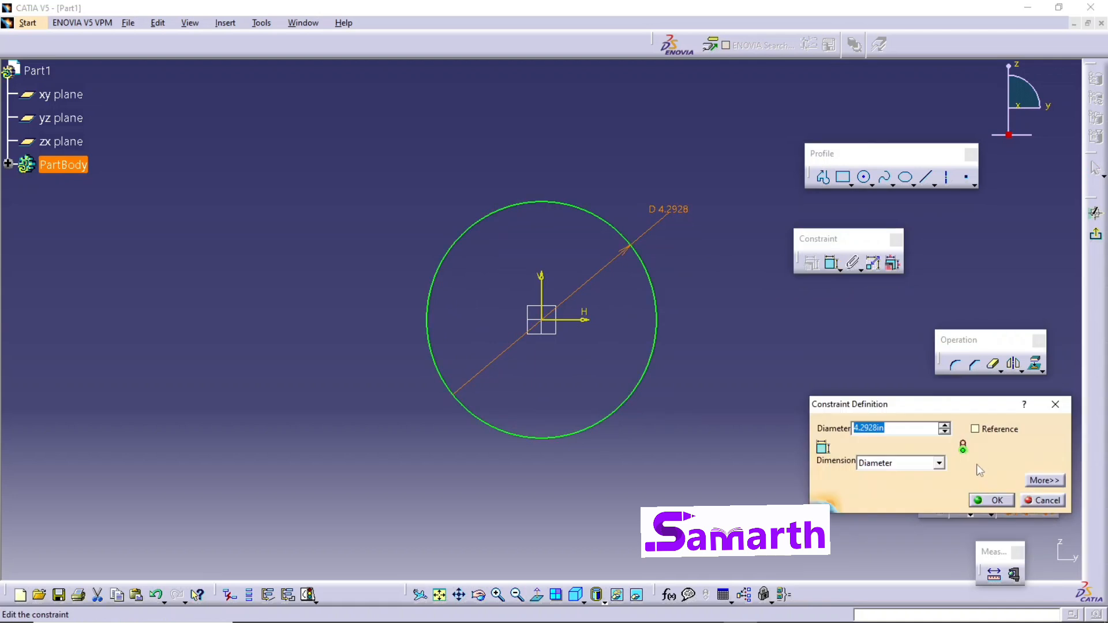
click(939, 463)
click(923, 474)
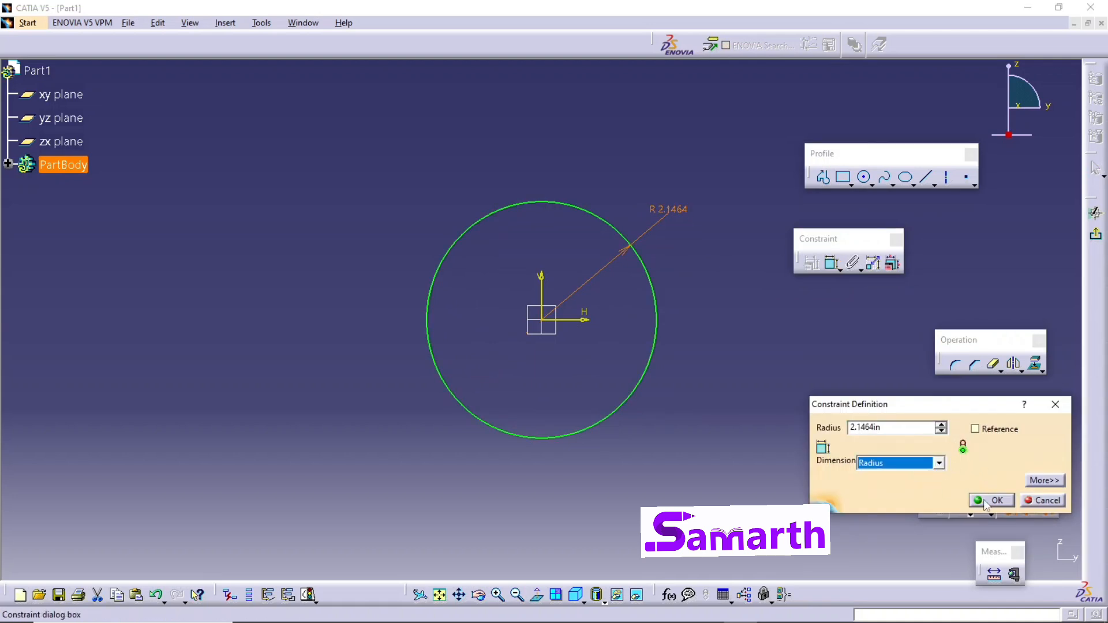
click(990, 500)
click(683, 391)
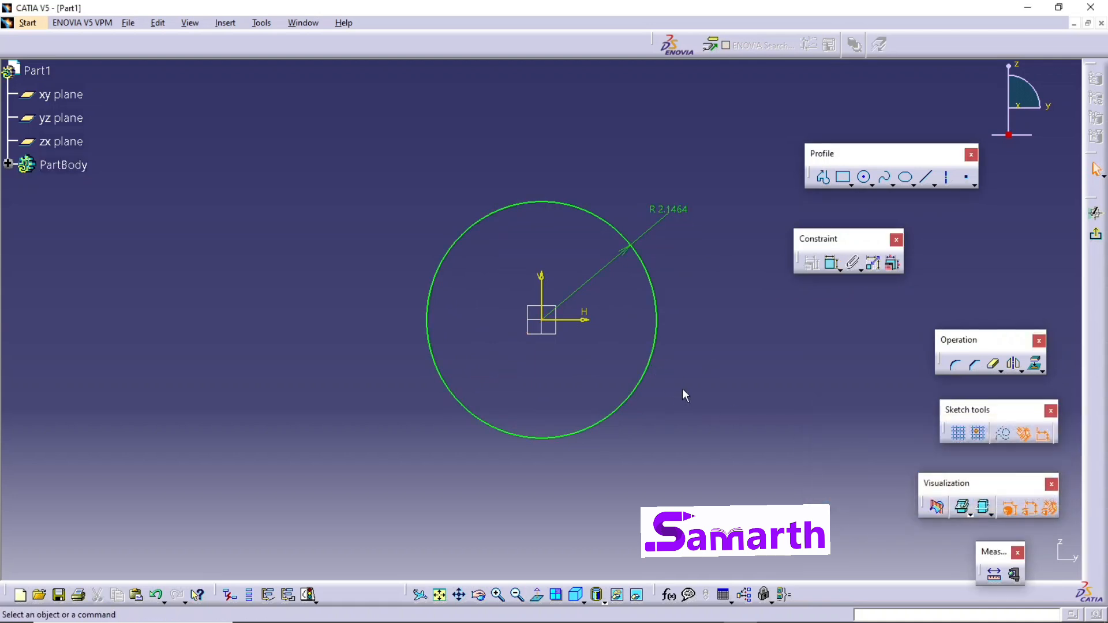
- Set the circle's radius to 1.25 in
click(673, 210)
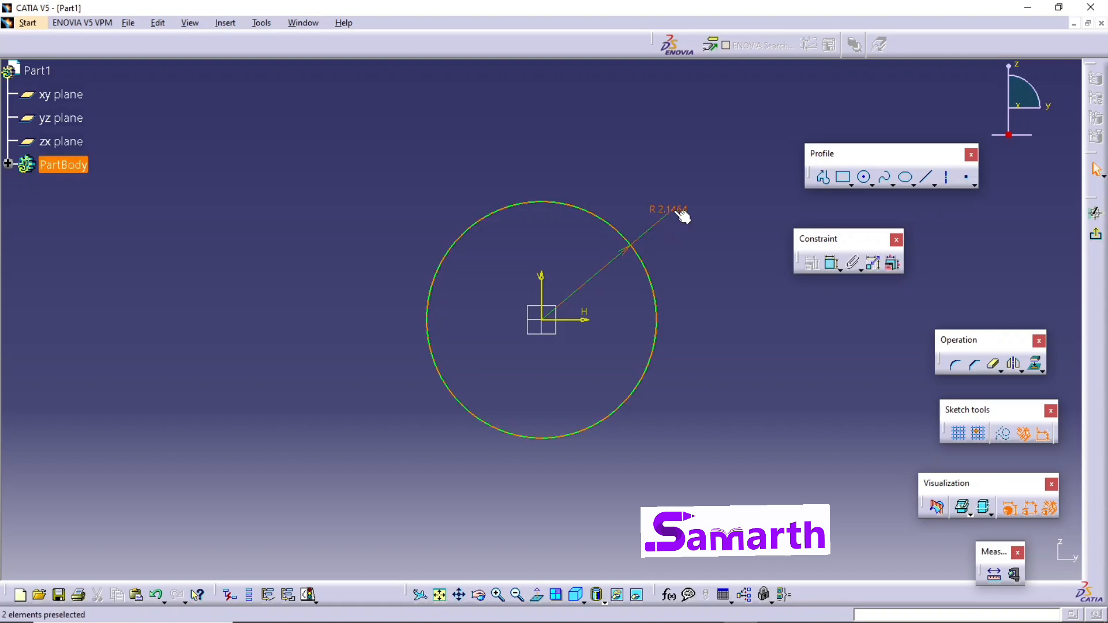
double_click(674, 210)
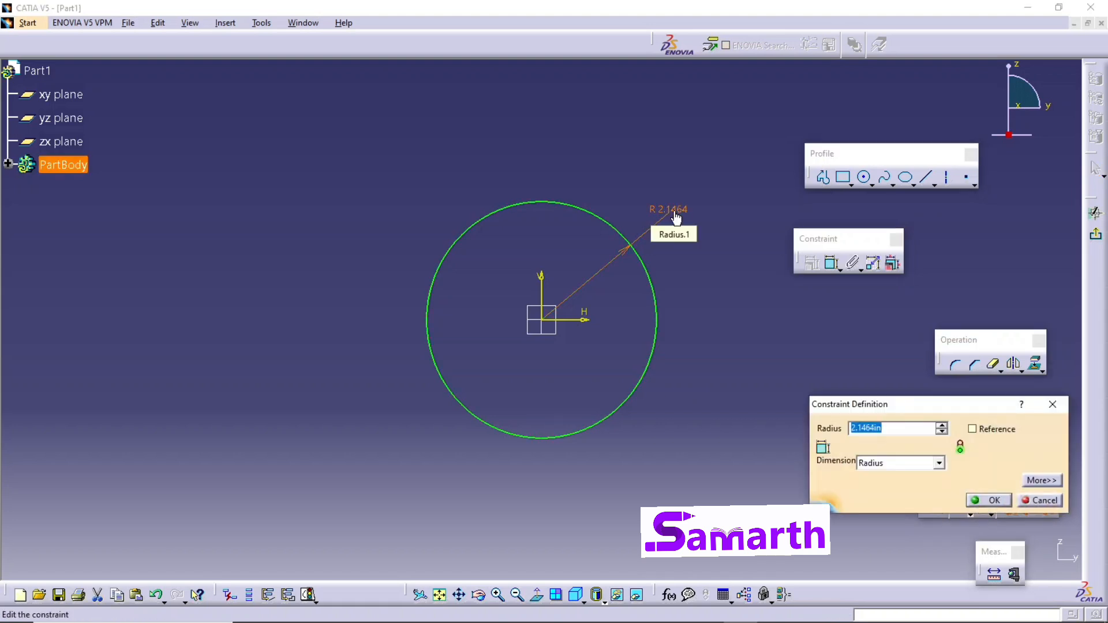
text(1.25in)
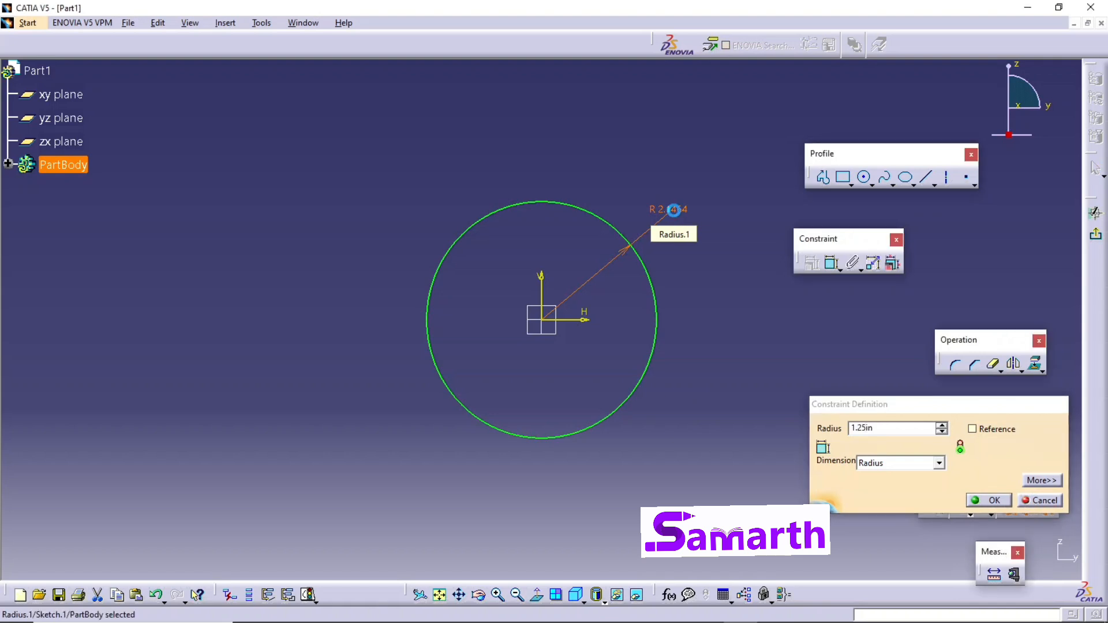
key(Return)
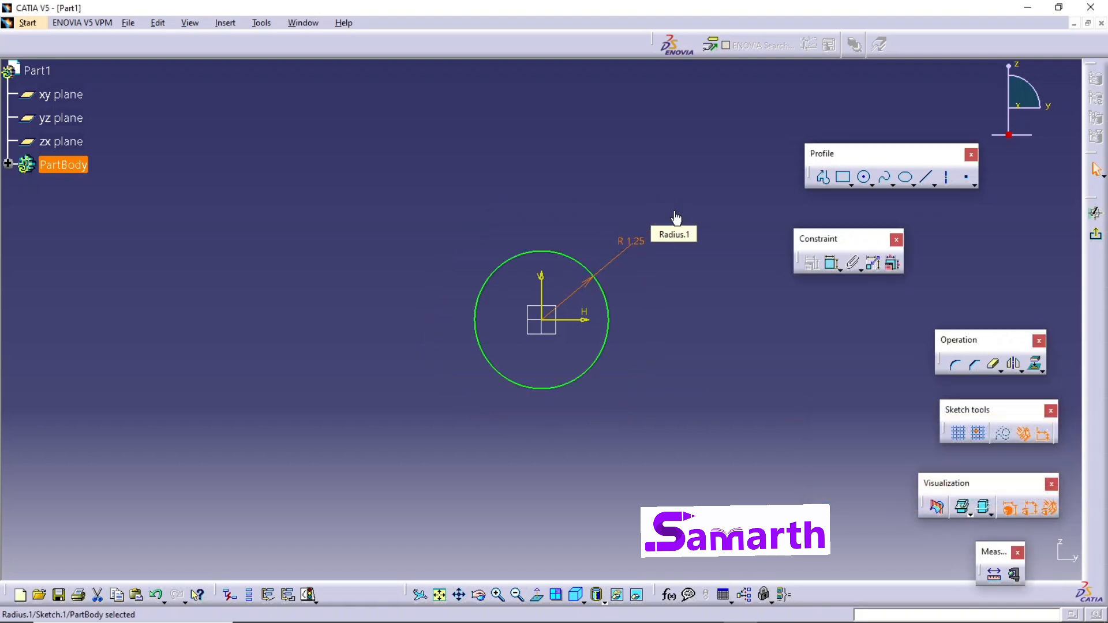
- Draw a second circle around the first, centred on the origin, with a radius of about 1.68 in
click(865, 179)
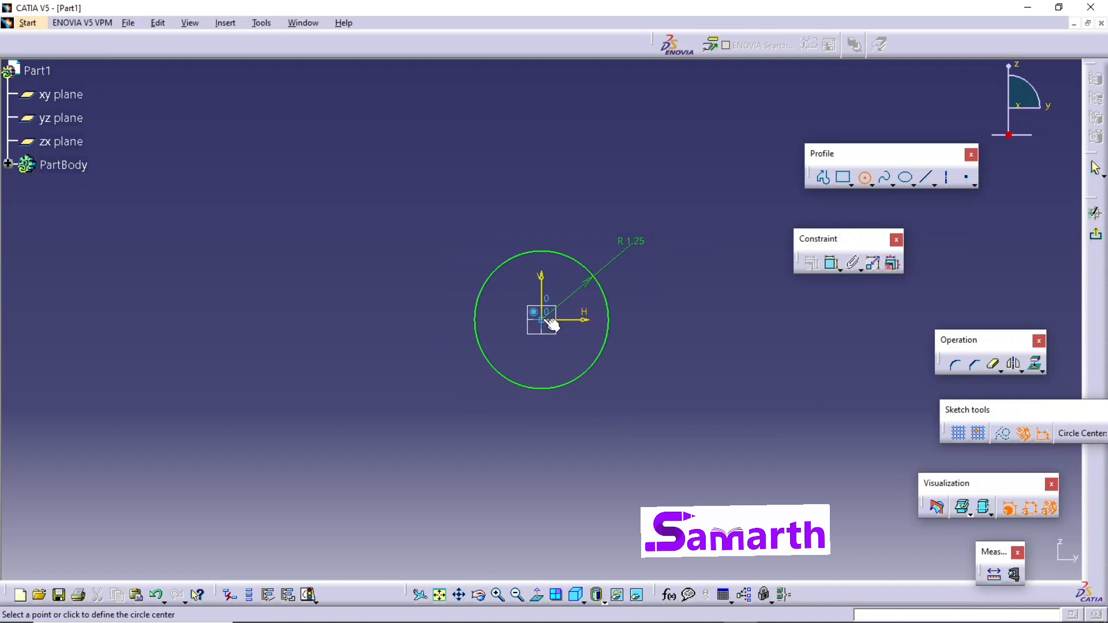
click(545, 320)
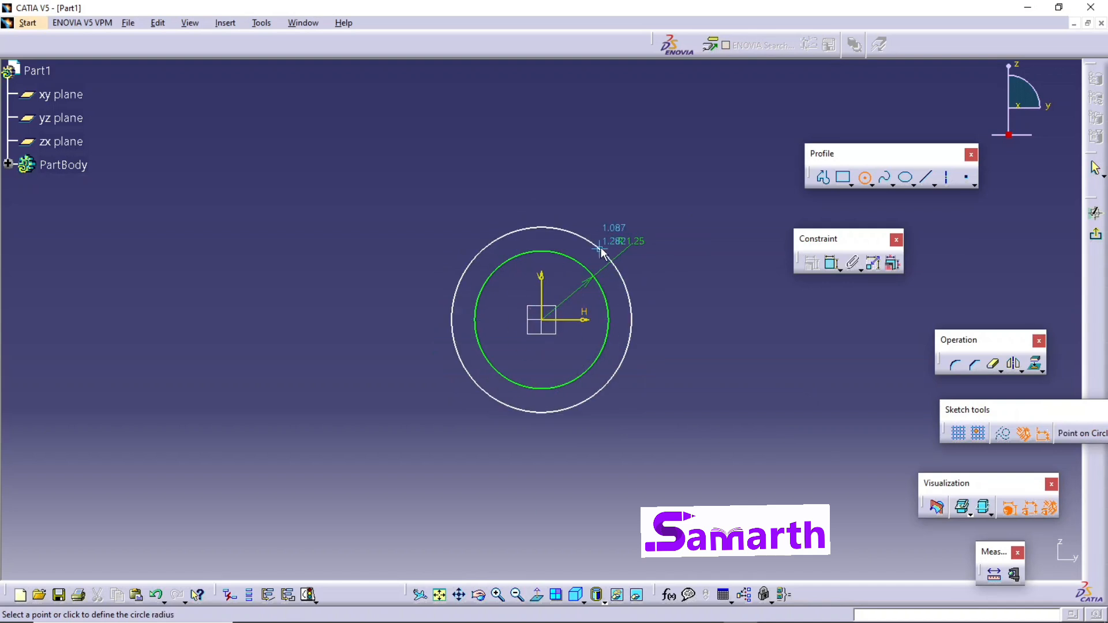
click(600, 250)
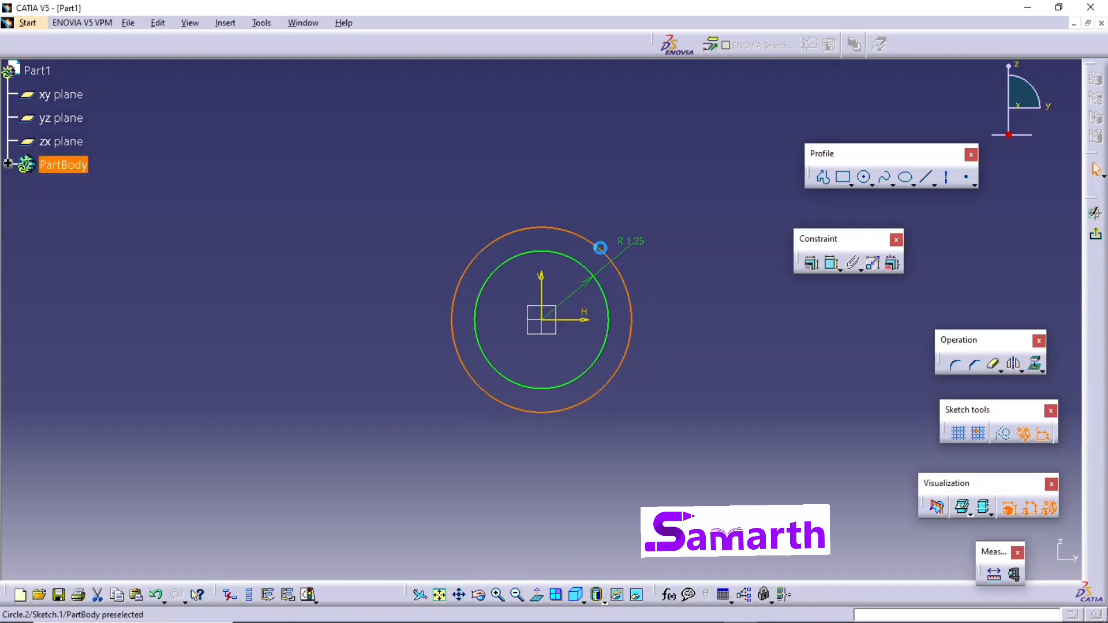
- Dimension the outer circle's radius and set it to 1.6875 in
click(834, 264)
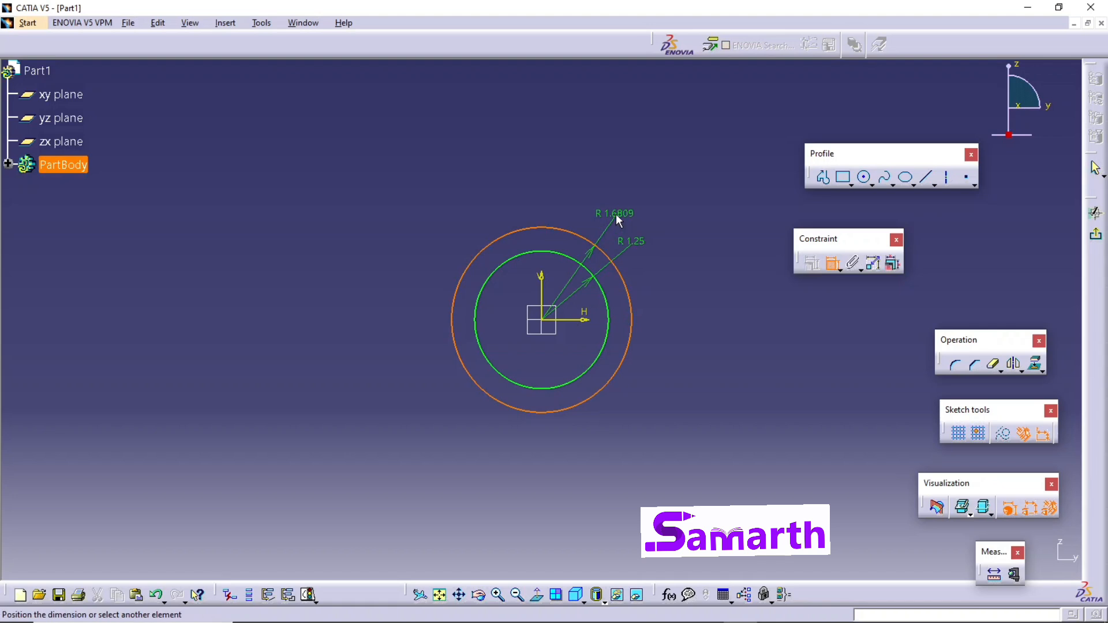
click(616, 214)
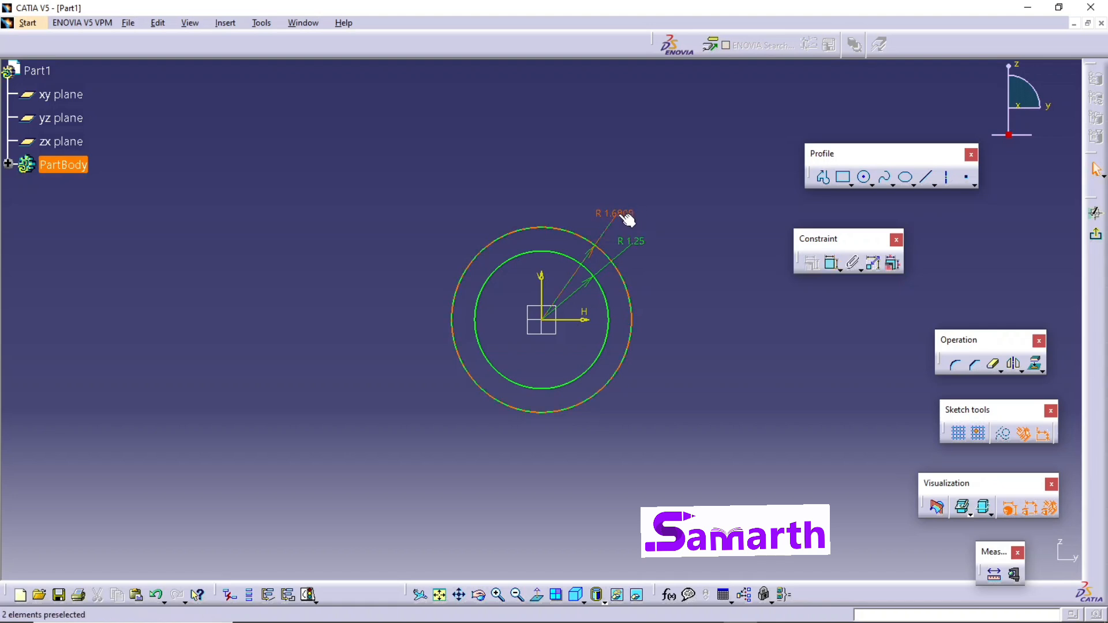
double_click(619, 218)
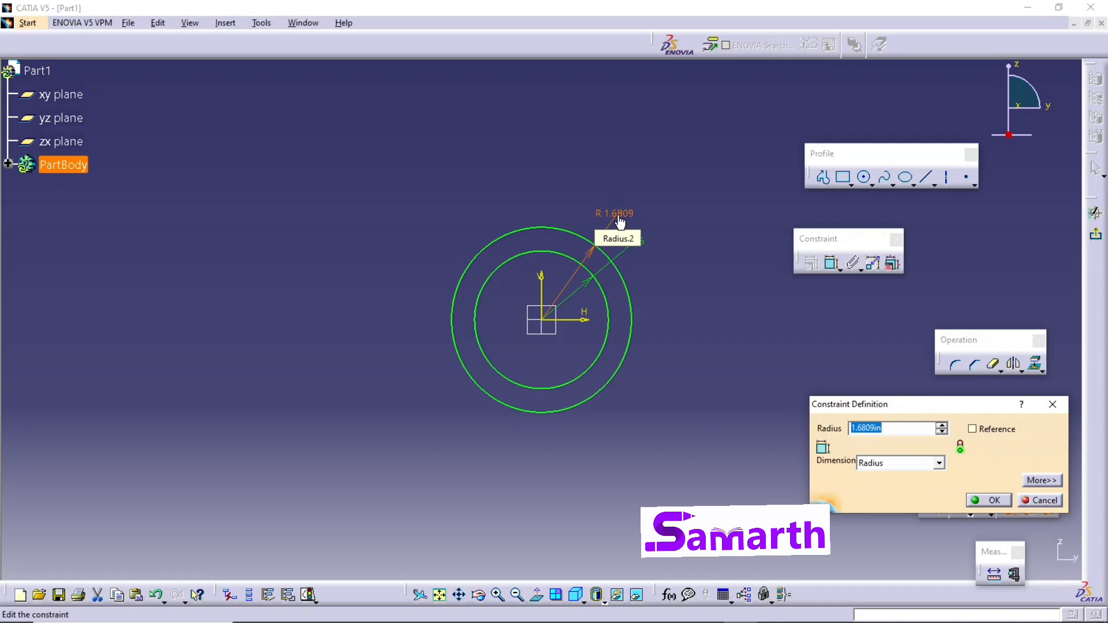
text(1.6)
key(Return)
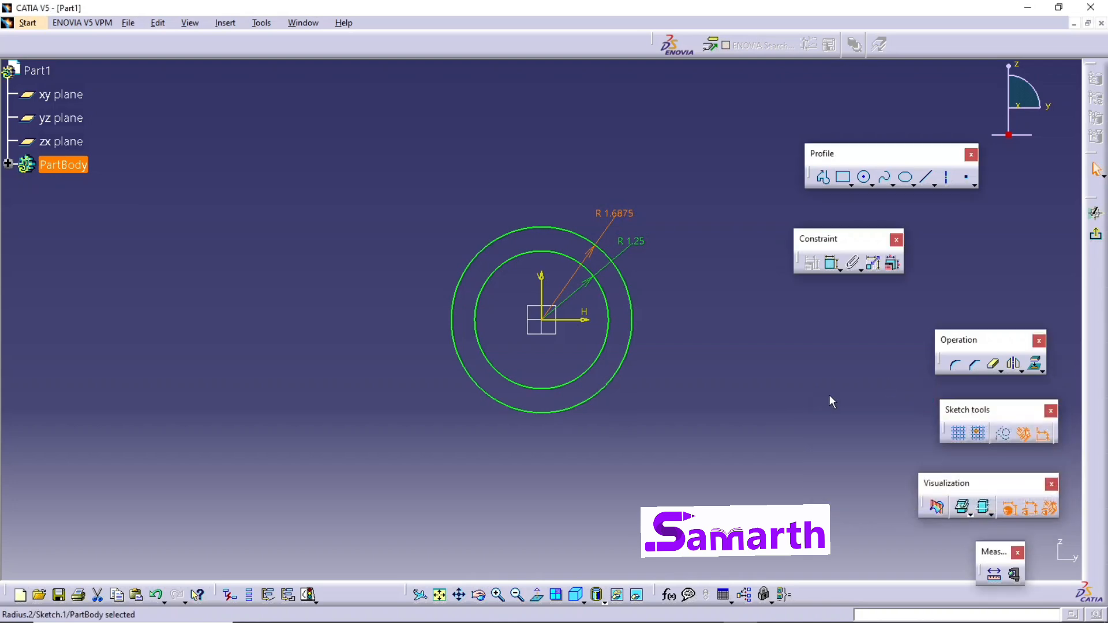
- Draw a horizontal axis through the origin across both circles, ending about 3.16 in along the positive H direction
click(947, 181)
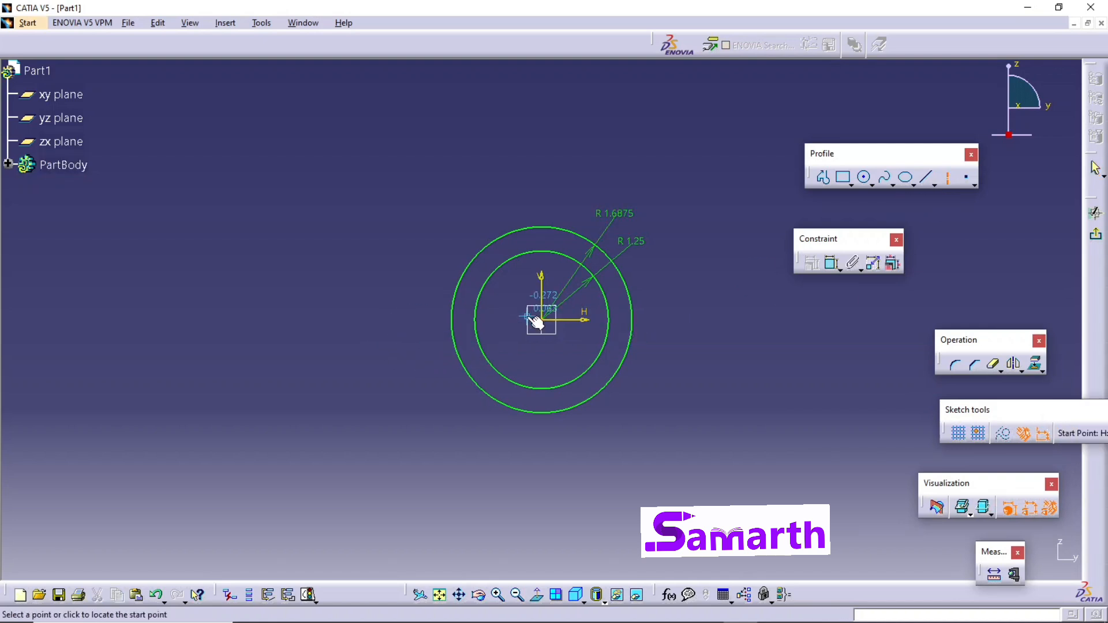
click(392, 319)
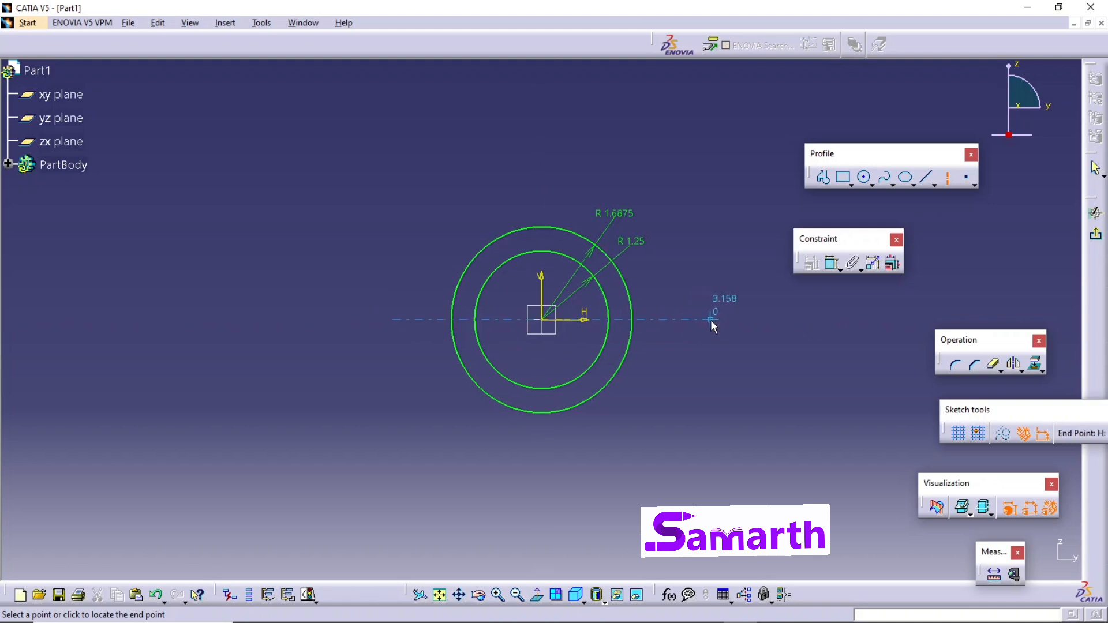
click(711, 319)
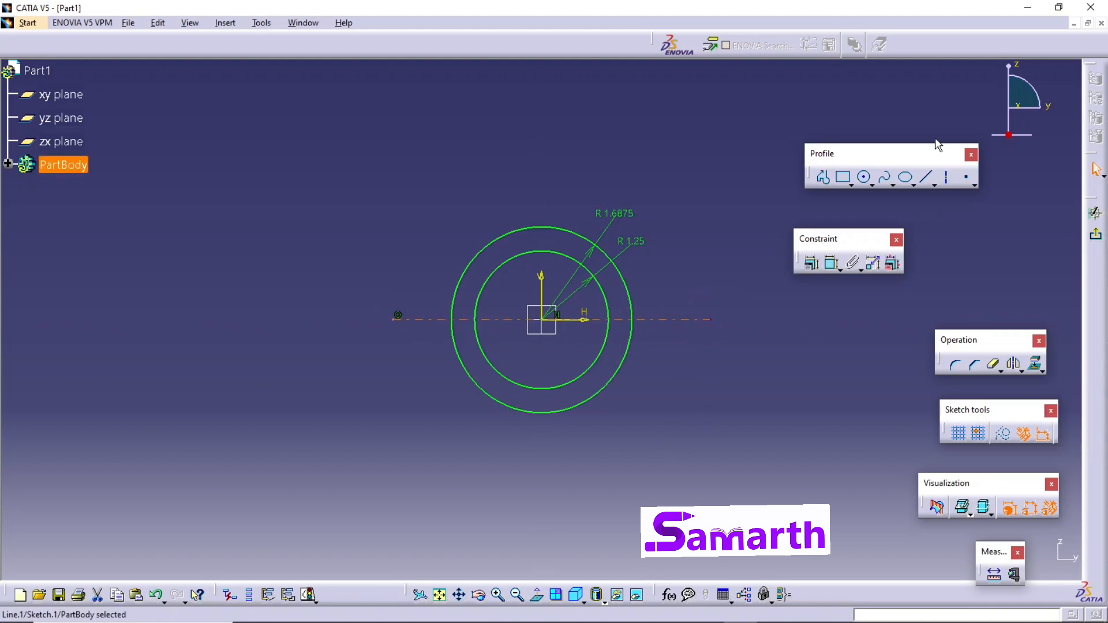
- Draw a vertical axis through the origin across both circles, starting about 3.19 in above the origin
click(947, 178)
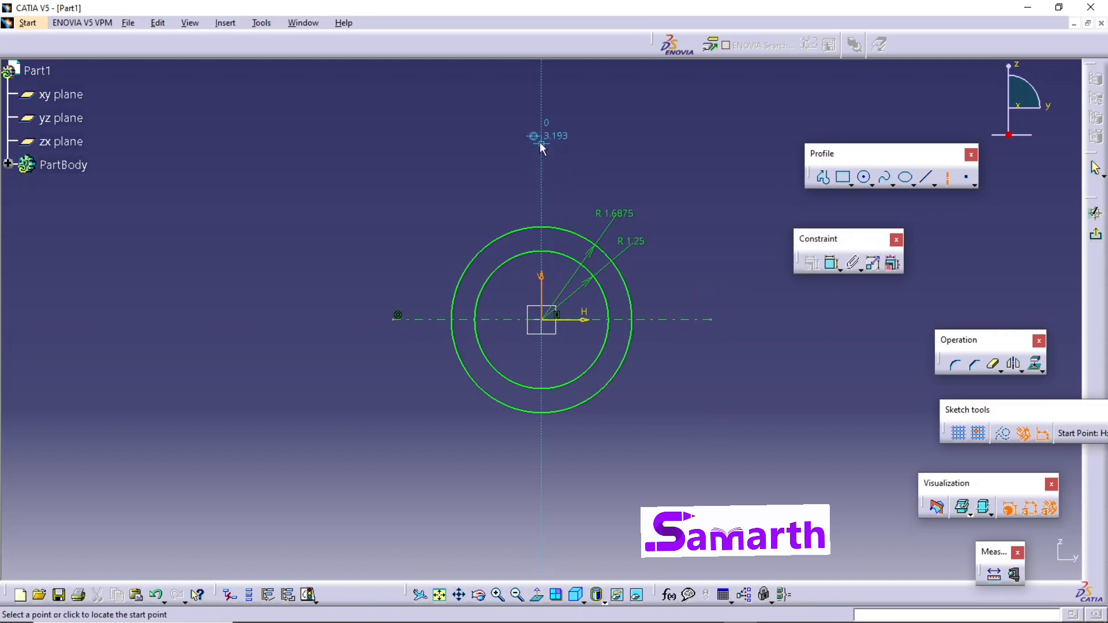
click(541, 143)
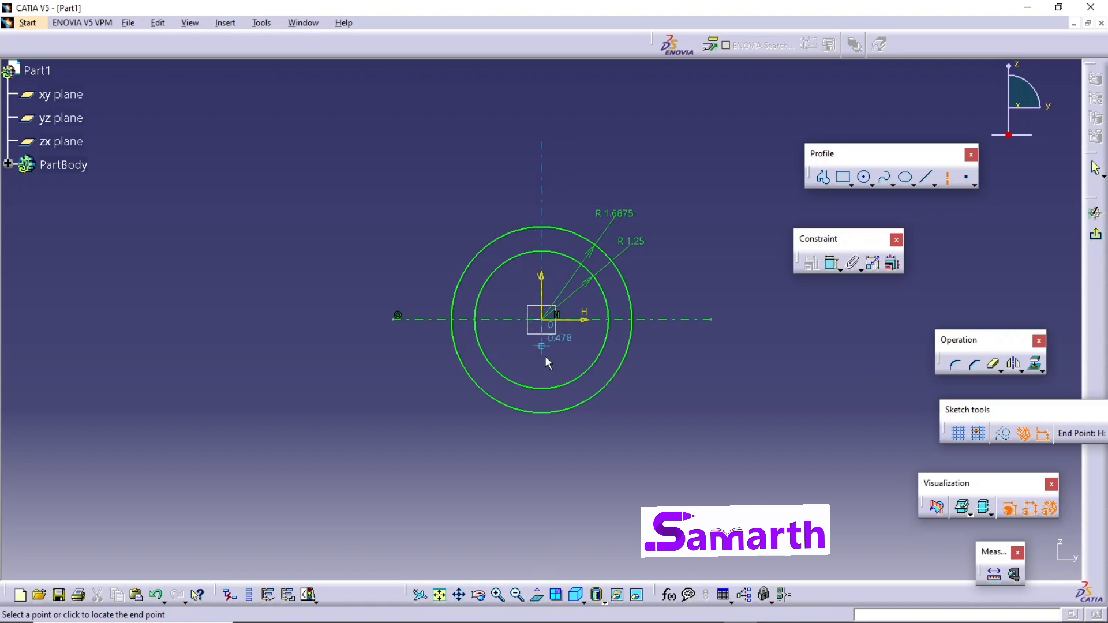
click(542, 469)
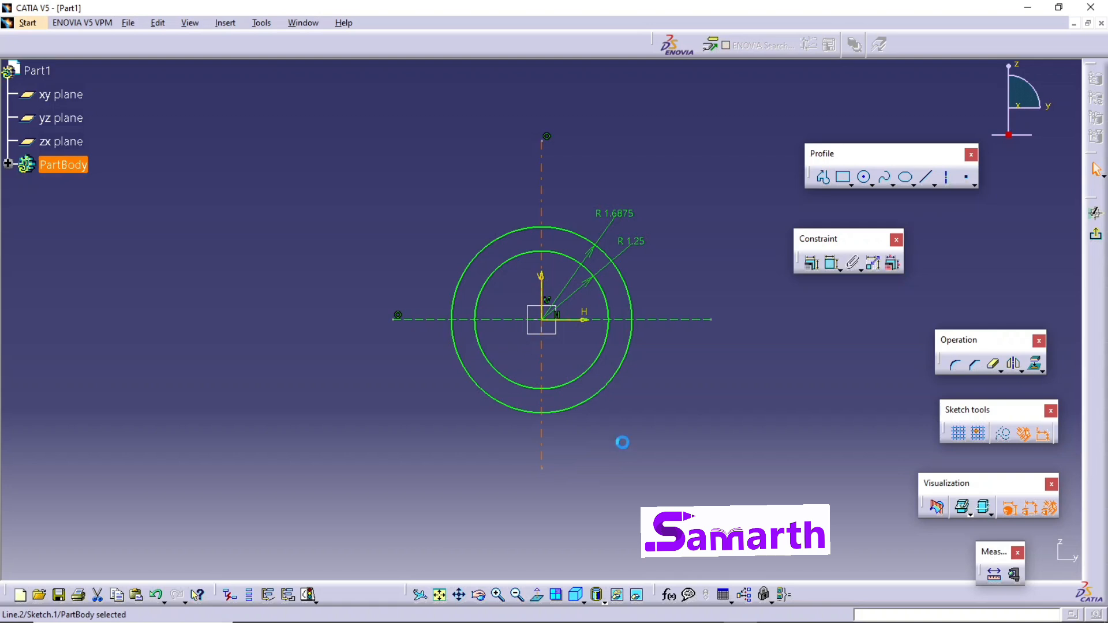
click(622, 442)
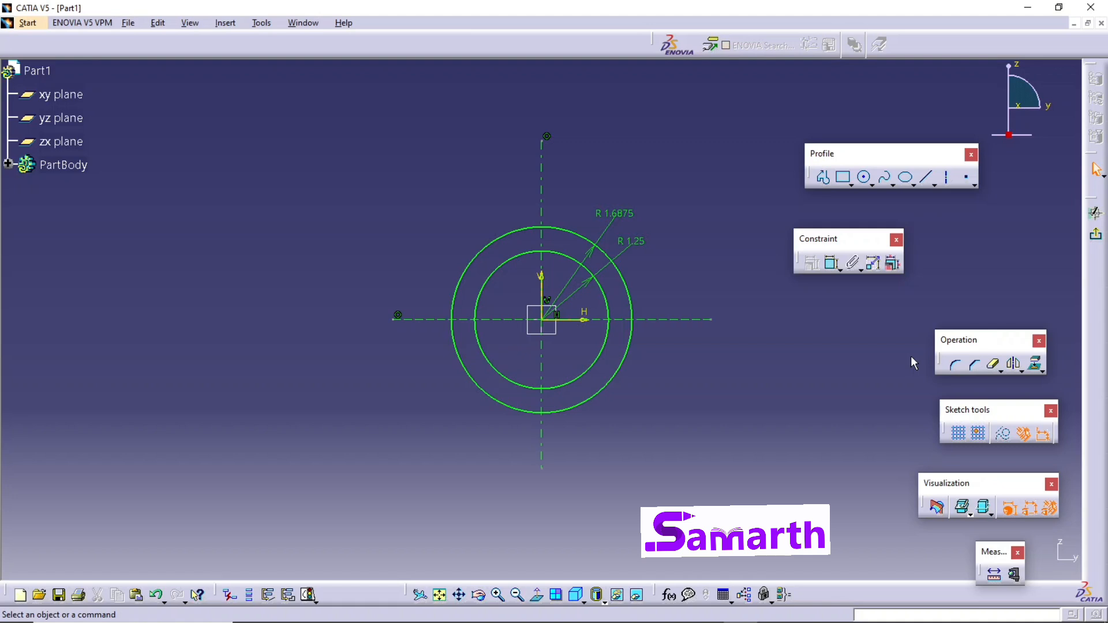
- Quick Trim the inner circle against the two axes, keeping only its upper-right quarter arc
click(999, 370)
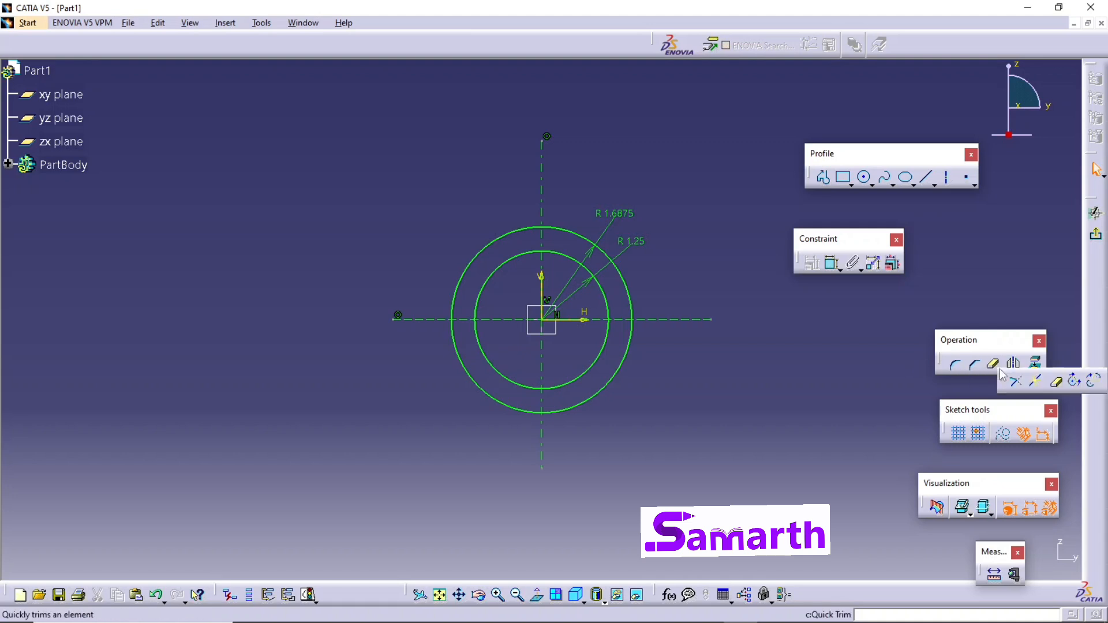
click(1055, 383)
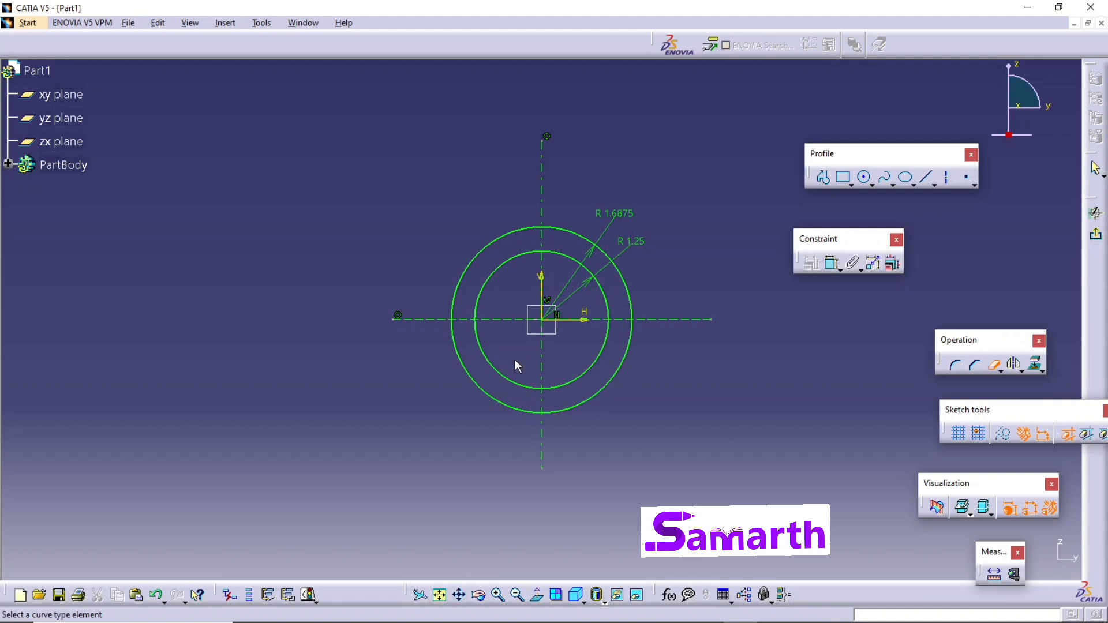
click(610, 351)
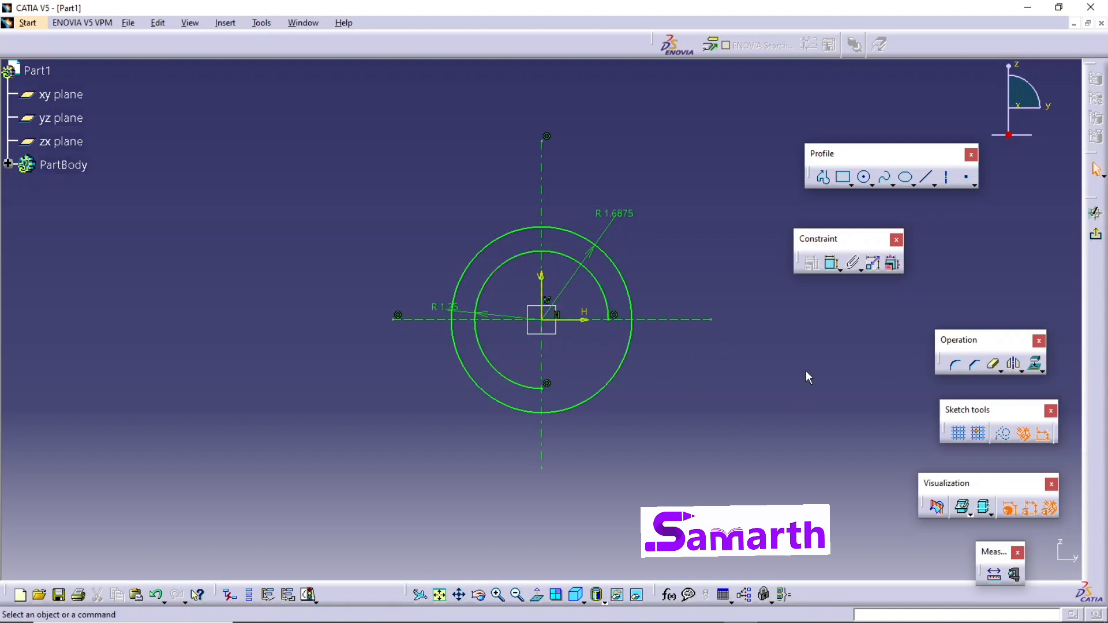
click(994, 363)
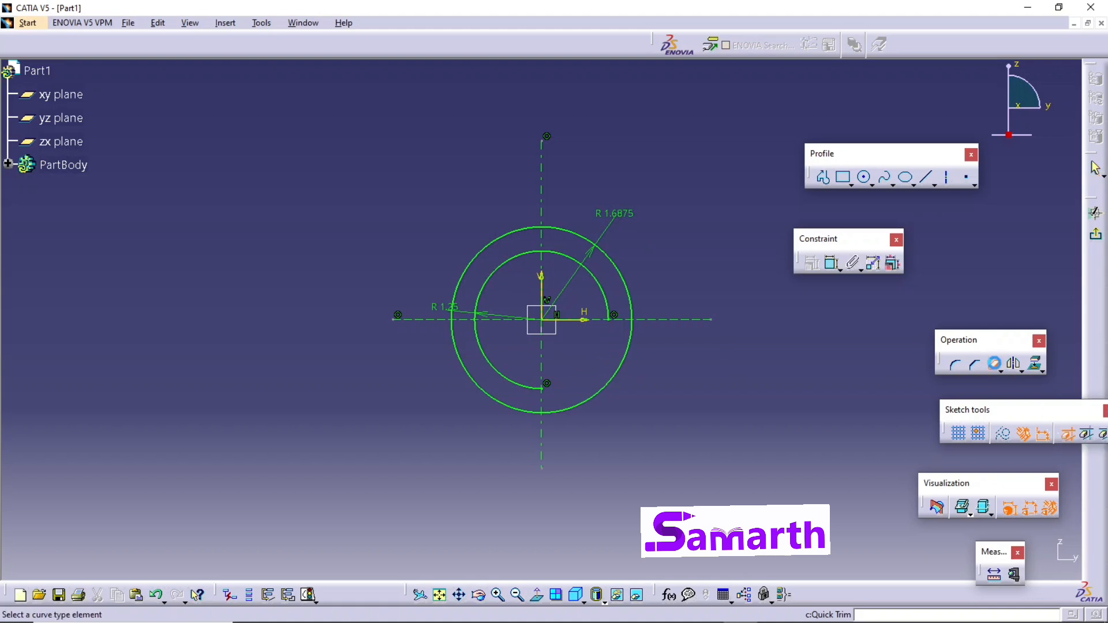
click(513, 379)
click(490, 288)
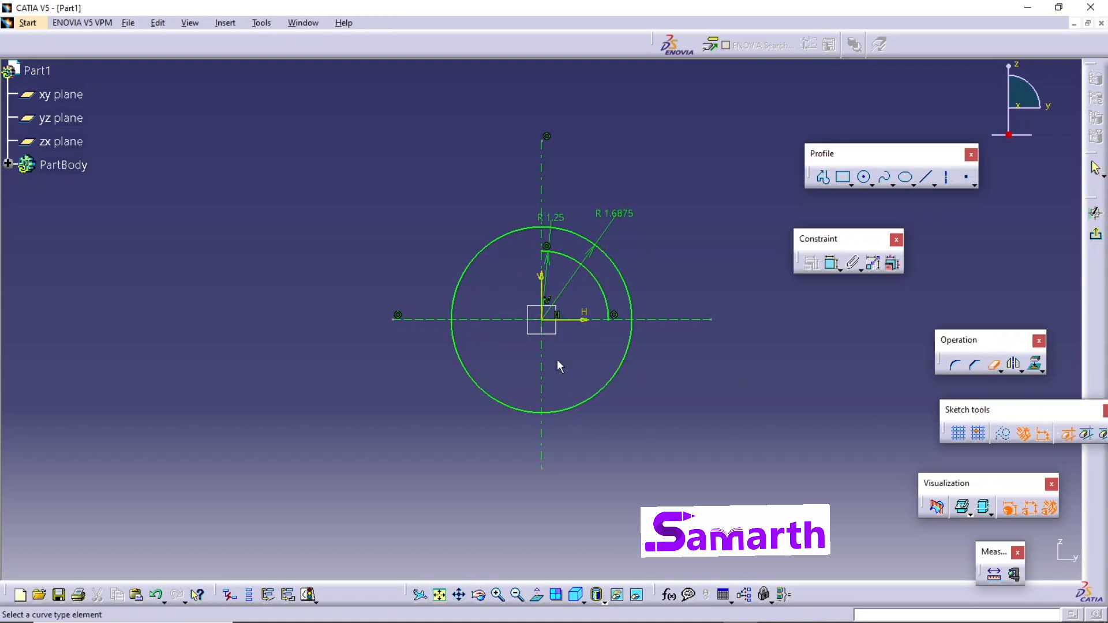
- Trim the outer circle against the axes, keeping only its upper-right quarter arc
click(600, 393)
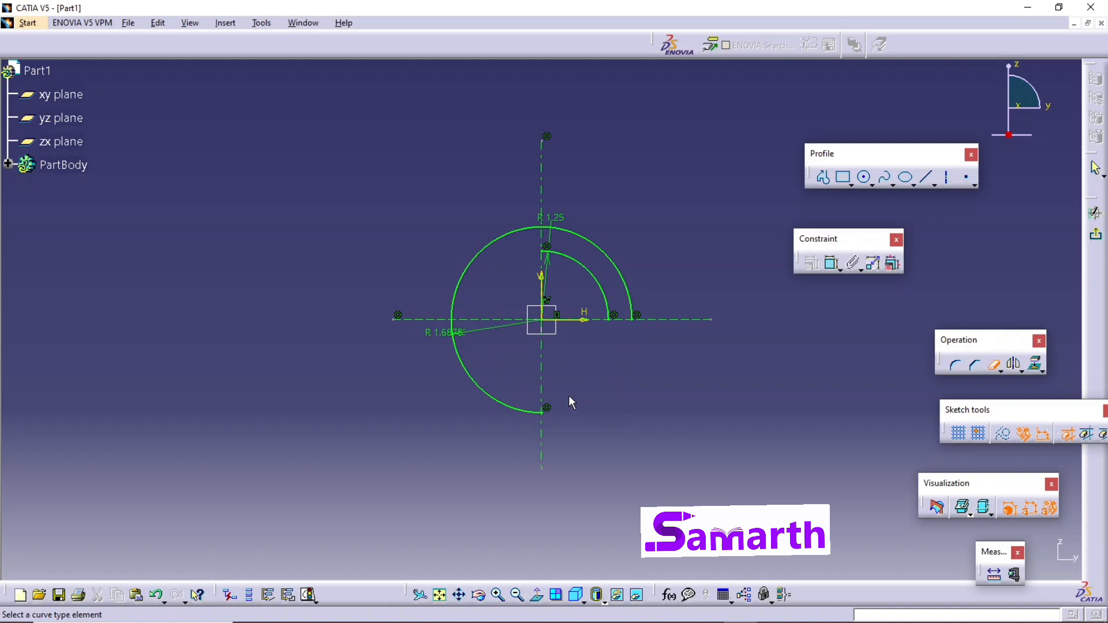
click(503, 408)
click(459, 283)
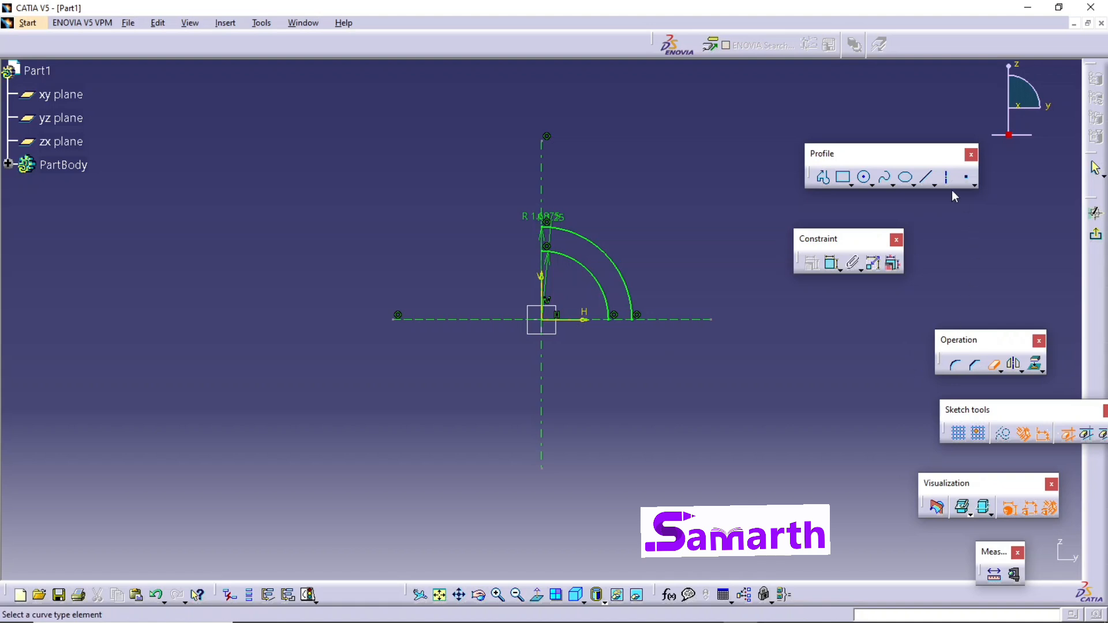
- Connect the inner and outer arc endpoints on the horizontal axis with a line
click(927, 176)
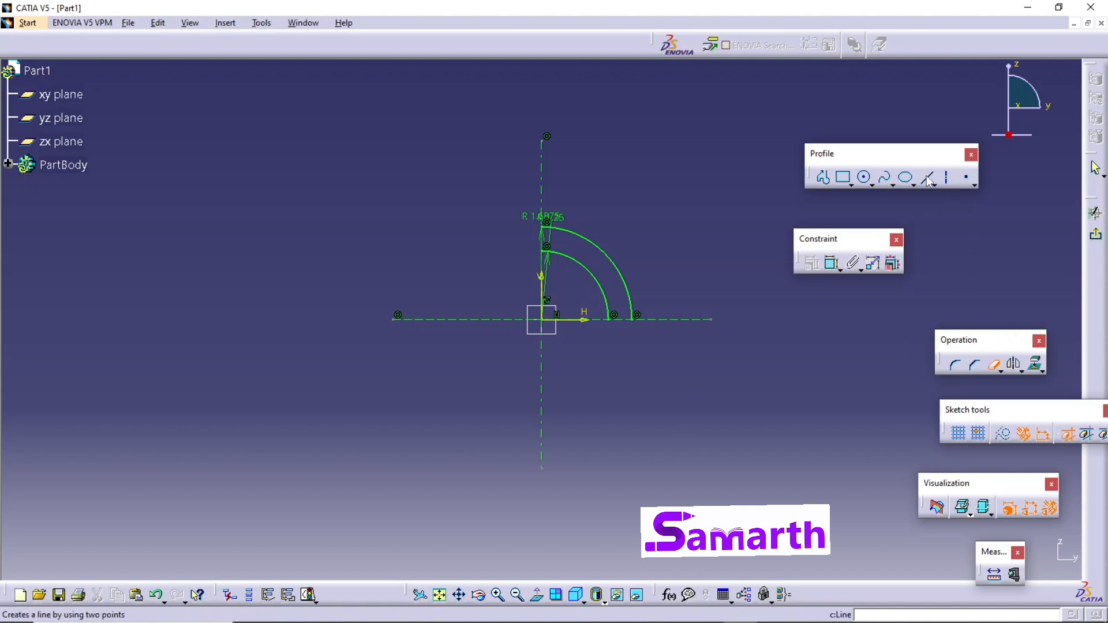
click(614, 315)
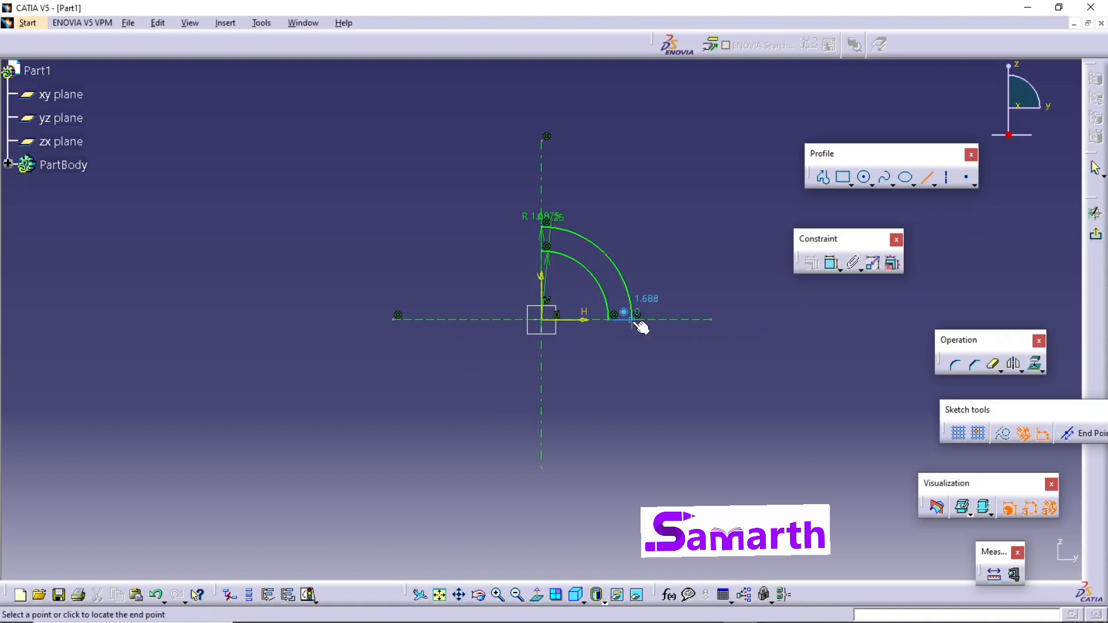
click(637, 318)
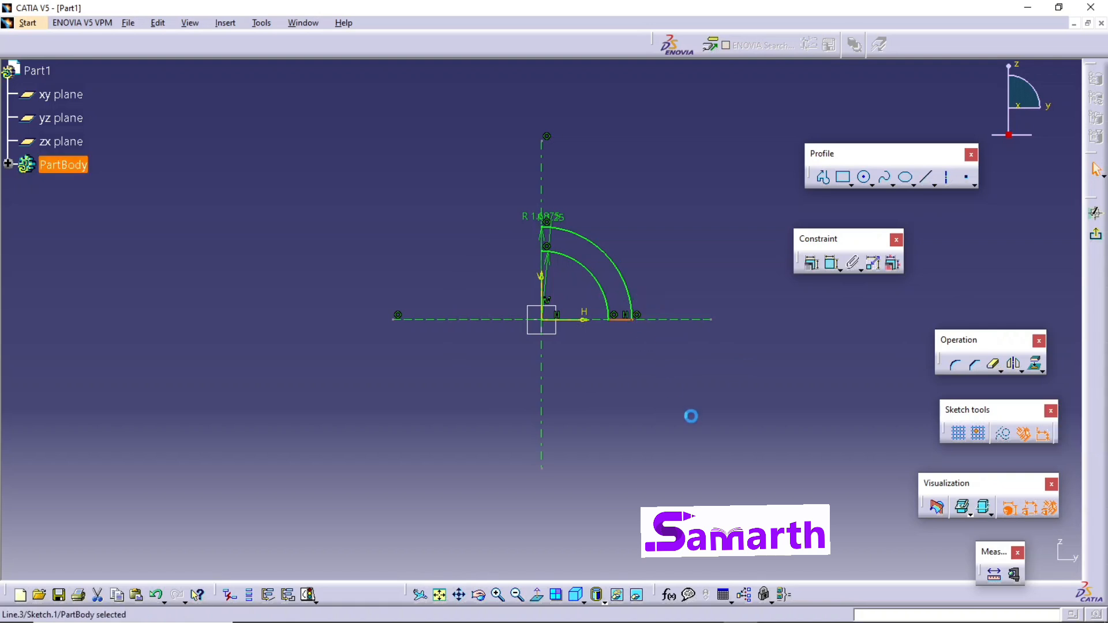
- Connect the outer and inner arc endpoints on the vertical axis with a line to close the quarter-ring profile
click(929, 177)
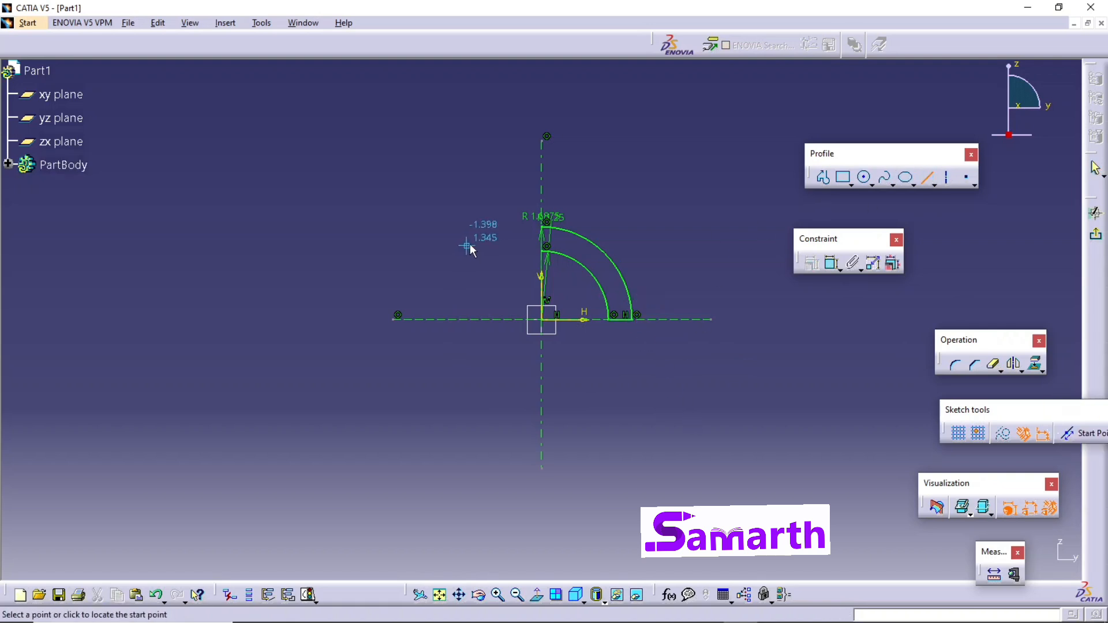
click(545, 224)
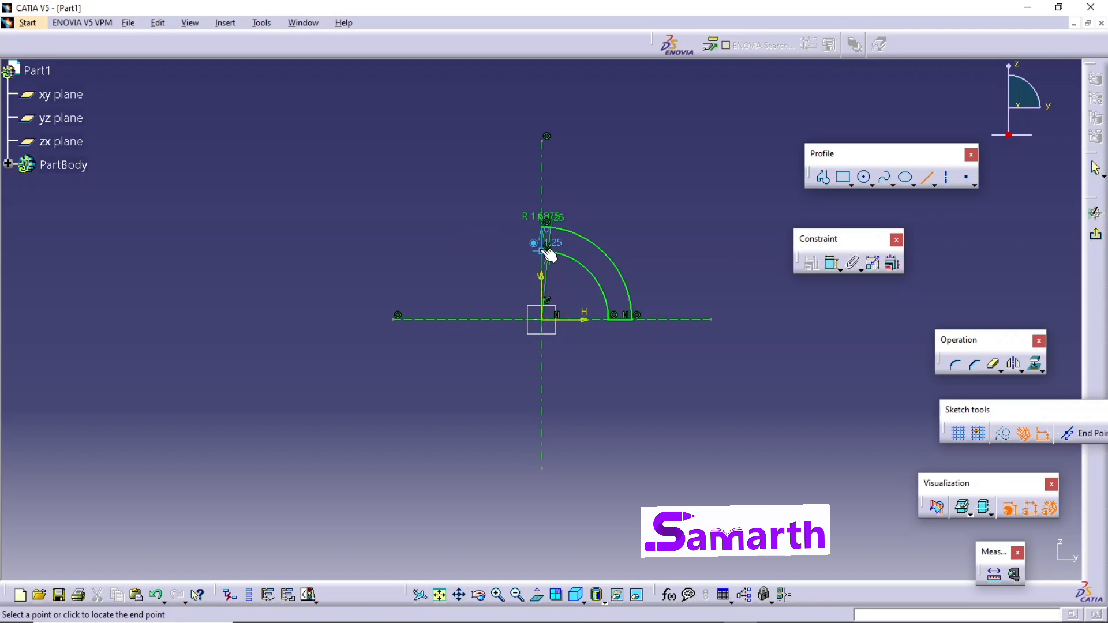
click(547, 247)
click(485, 274)
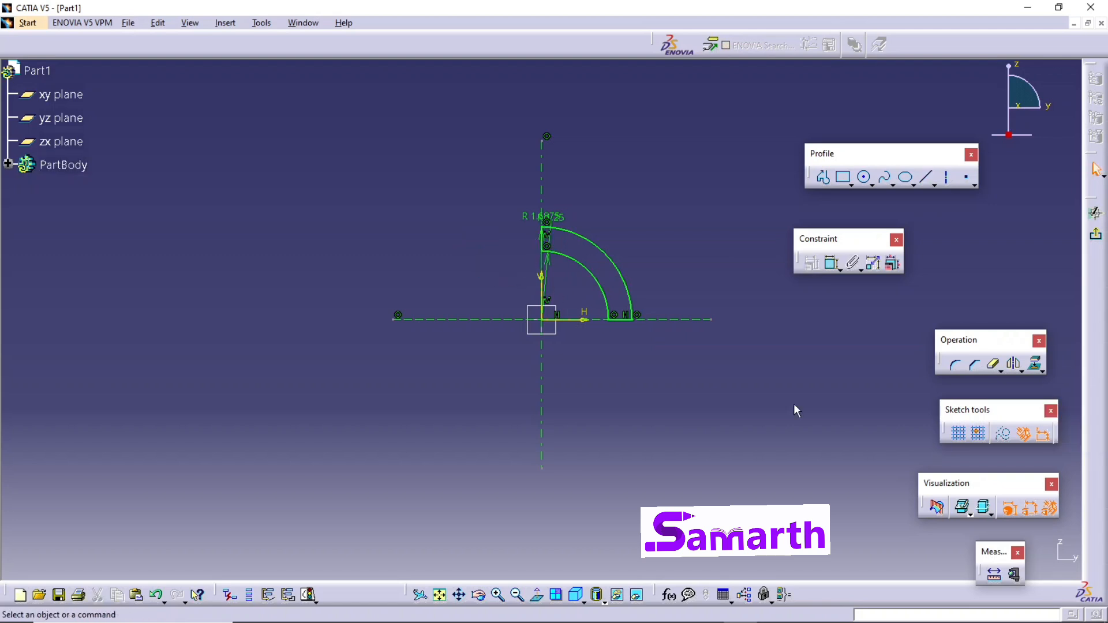
- Reposition the 1.25 and 1.6875 radius dimensions so their labels no longer overlap
click(559, 239)
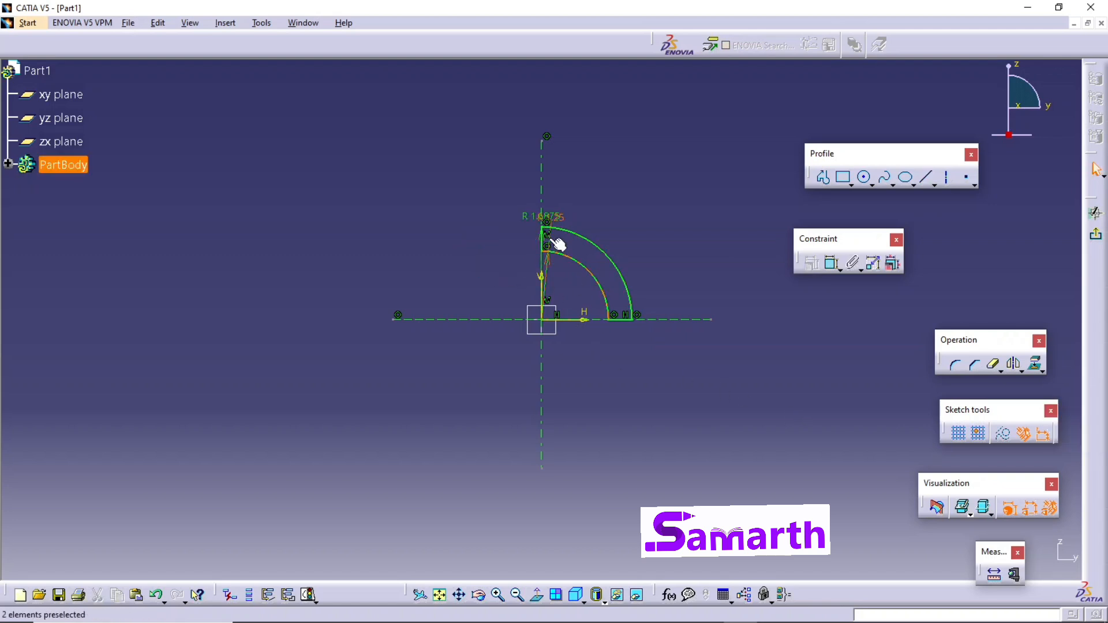
drag(559, 242, 621, 286)
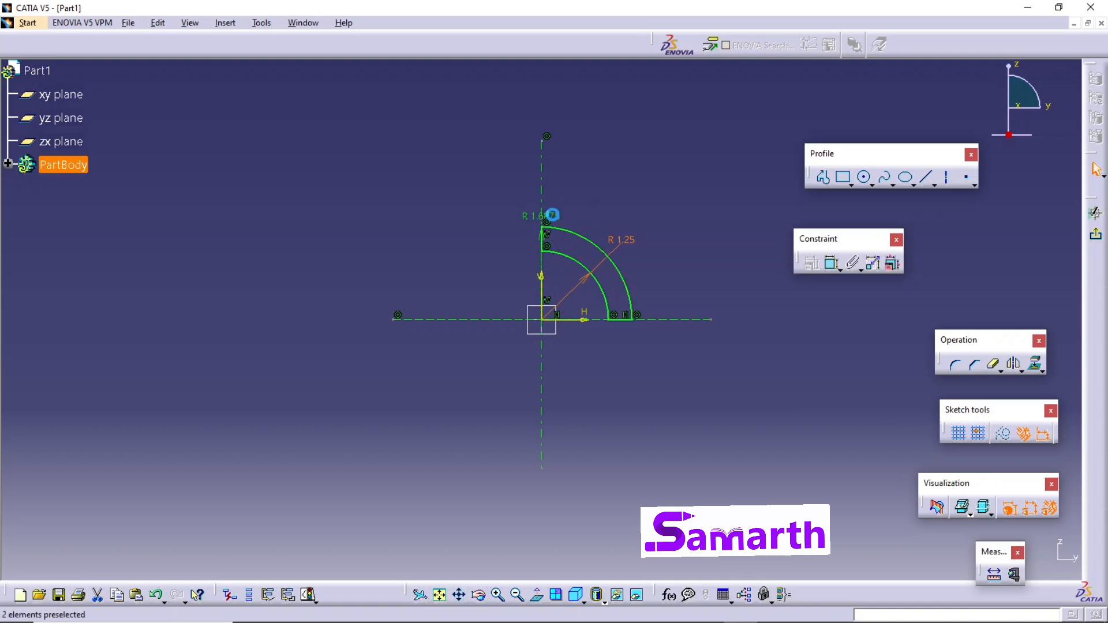
drag(551, 217, 596, 225)
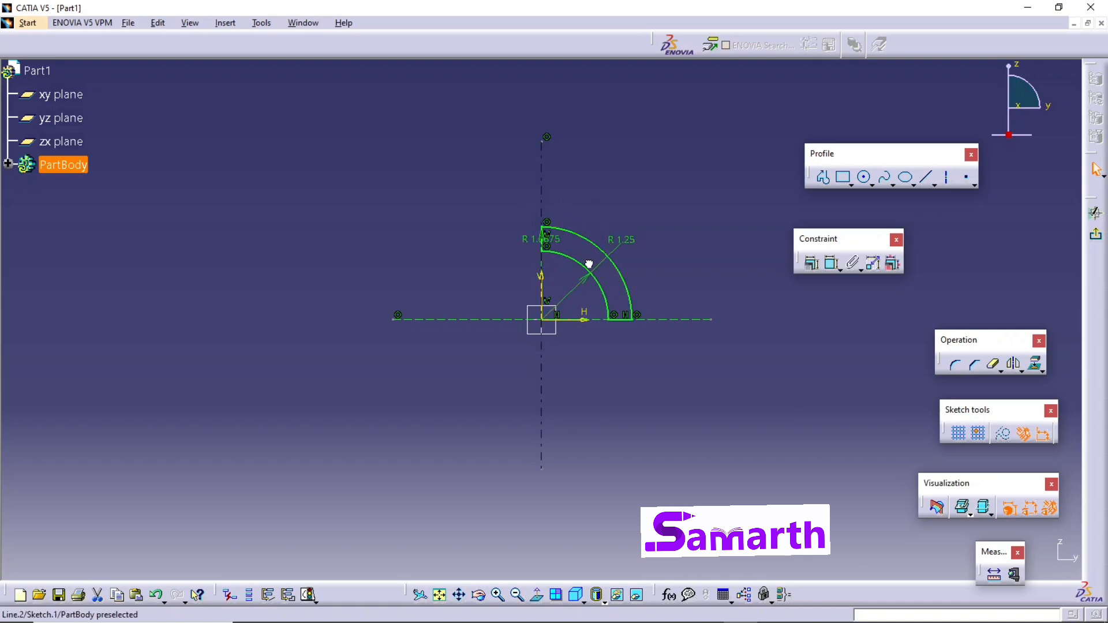
click(541, 241)
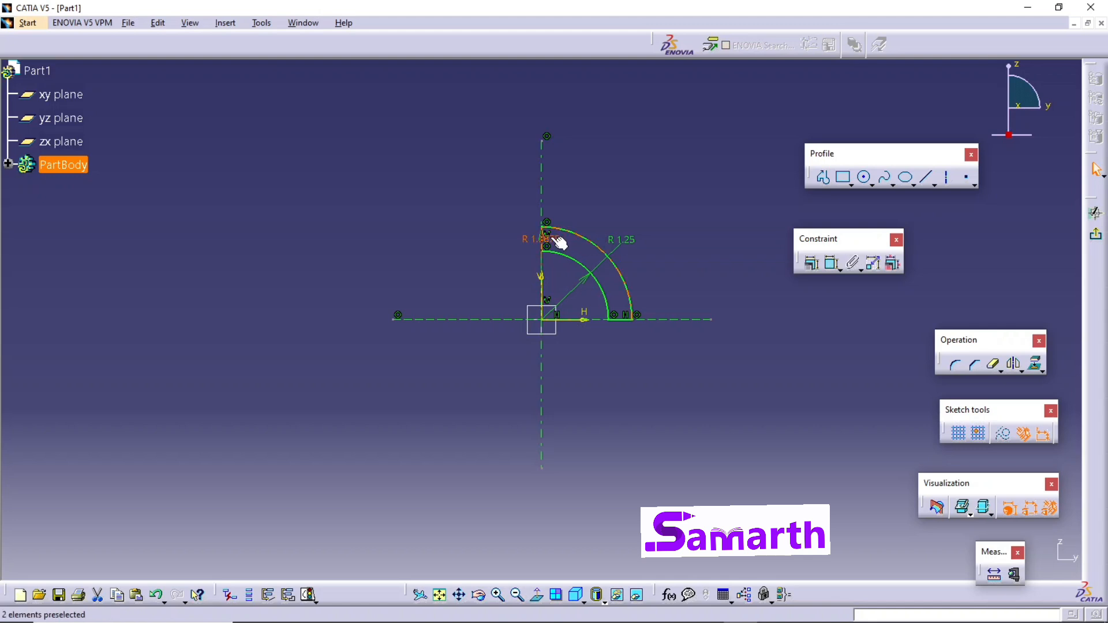
drag(558, 243, 618, 208)
drag(639, 244, 589, 299)
click(590, 247)
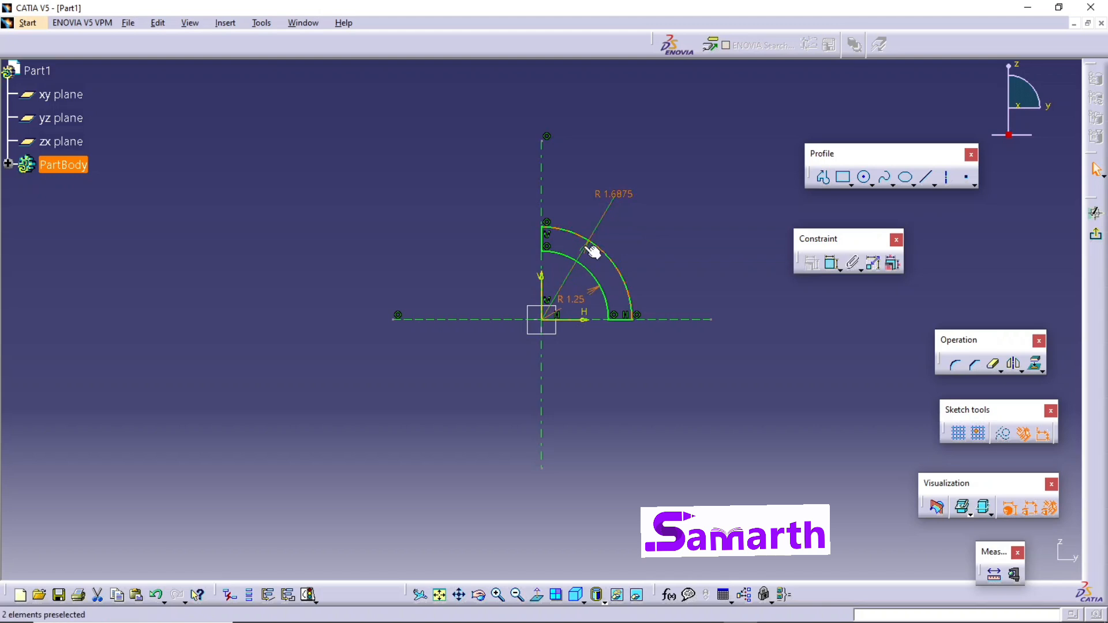
drag(590, 242, 593, 215)
drag(604, 166, 585, 194)
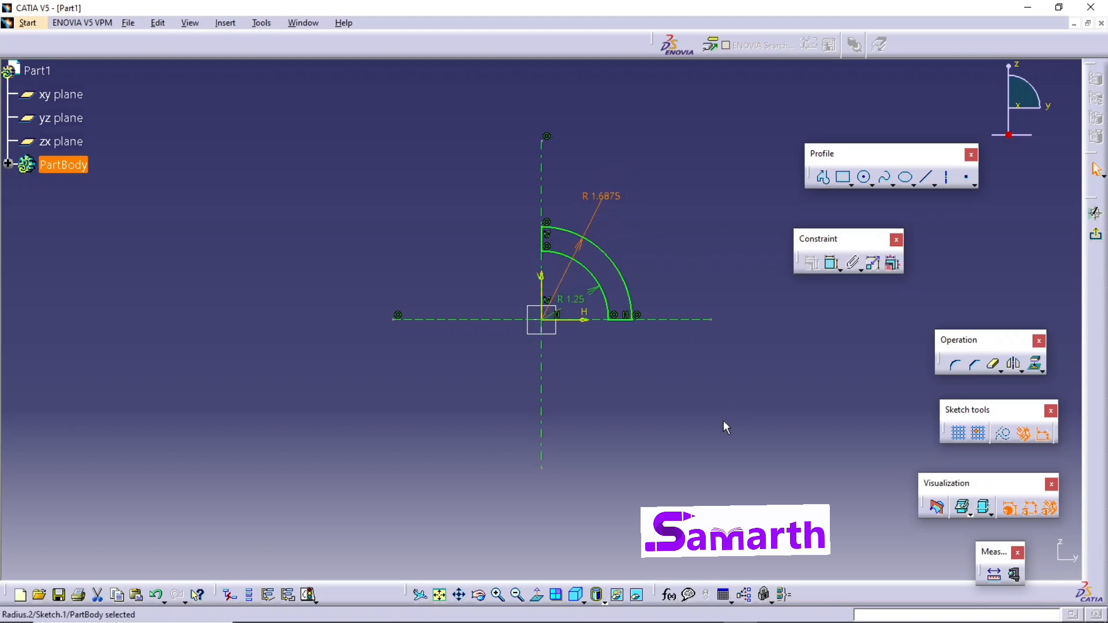
- Exit the sketch and pad the quarter-ring profile to a length of 3.75/2 in
click(1097, 236)
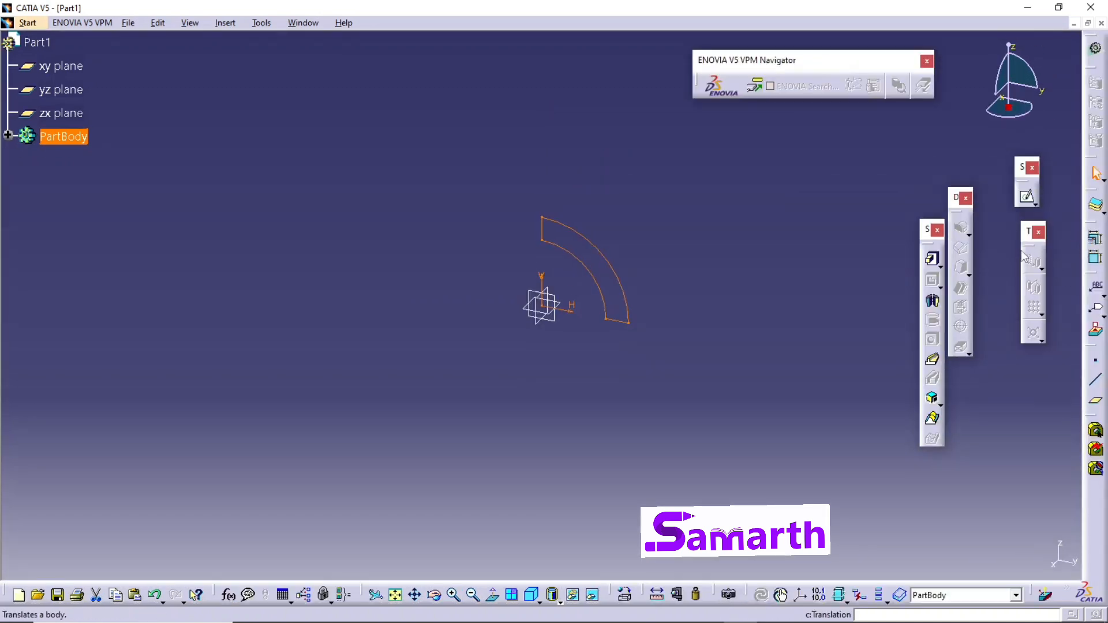
click(932, 260)
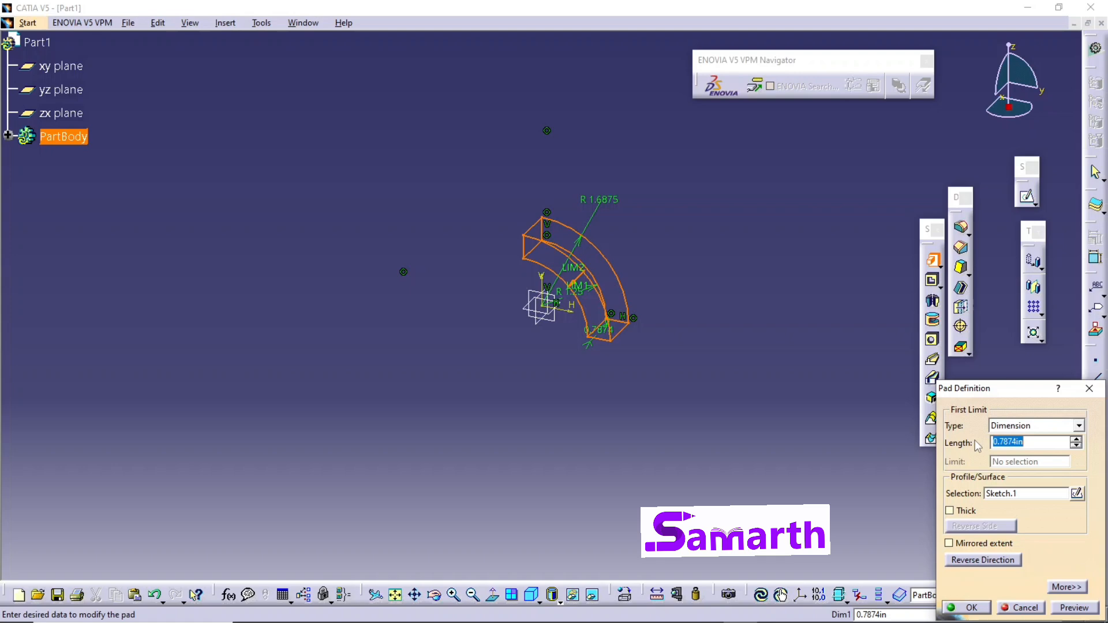
text(3.75/2)
key(Return)
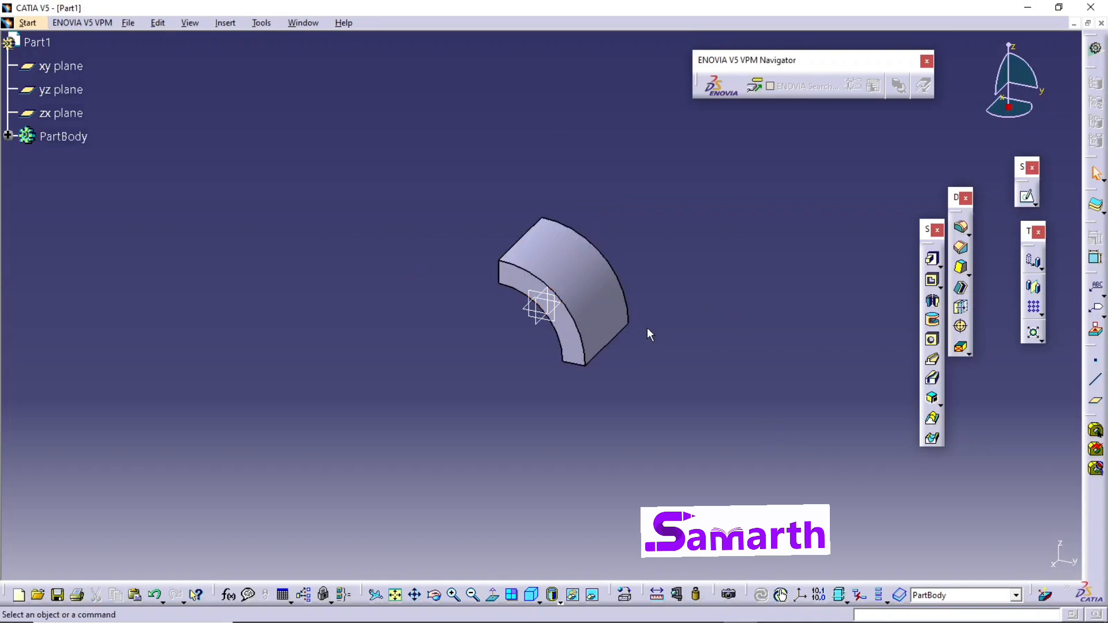
- Start a new sketch on the quarter-ring end face of the pad facing away from the origin planes
middle_drag(433, 290, 531, 247)
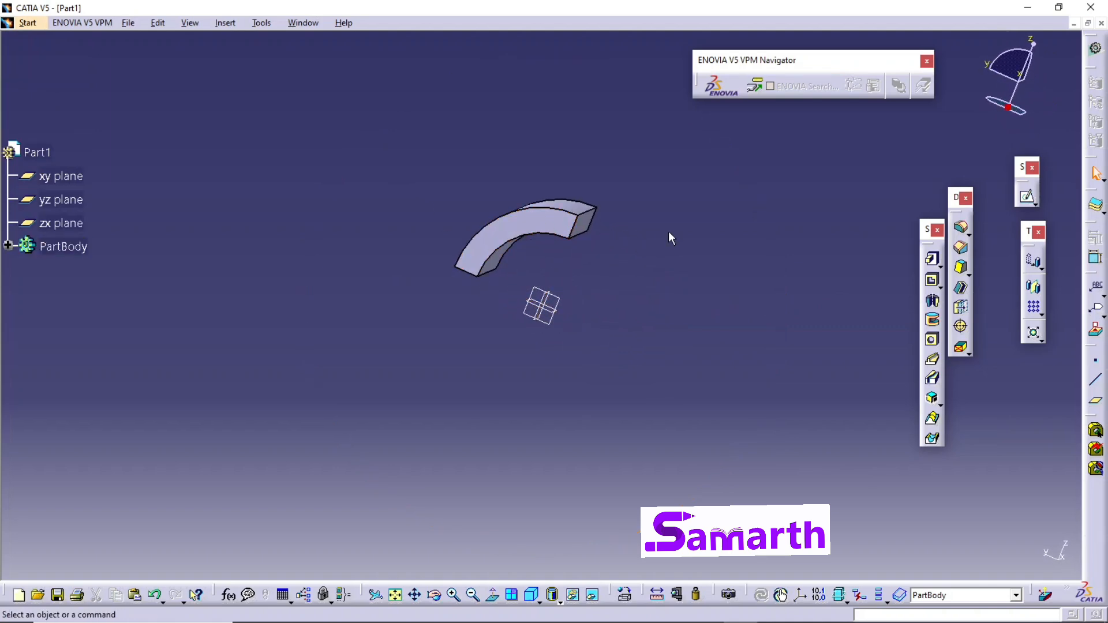
click(538, 231)
middle_drag(641, 237, 600, 242)
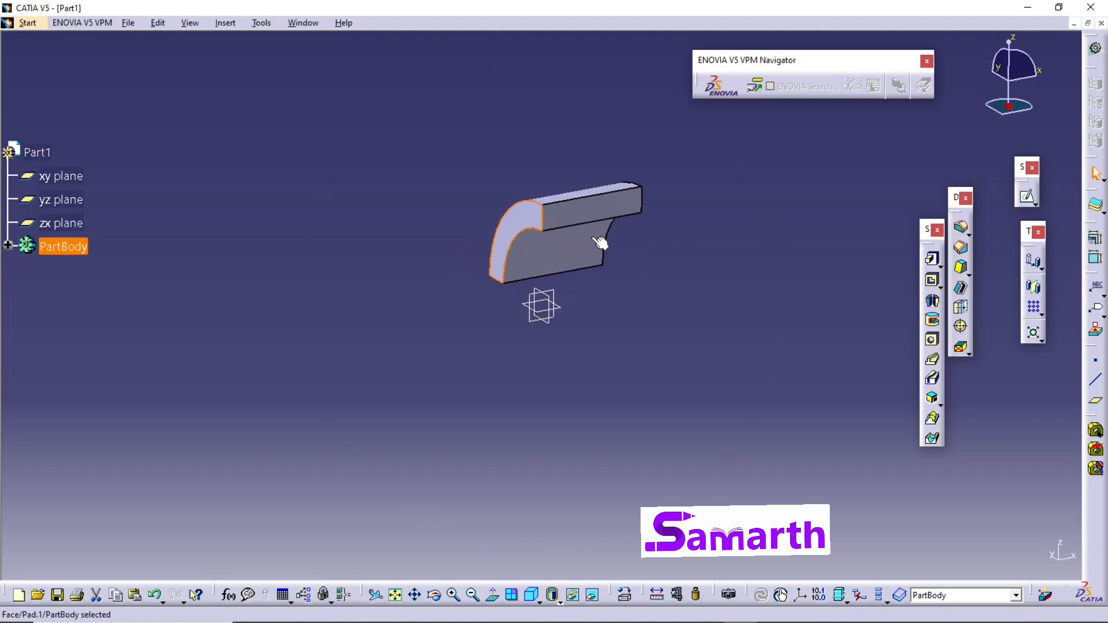
middle_drag(804, 322, 433, 373)
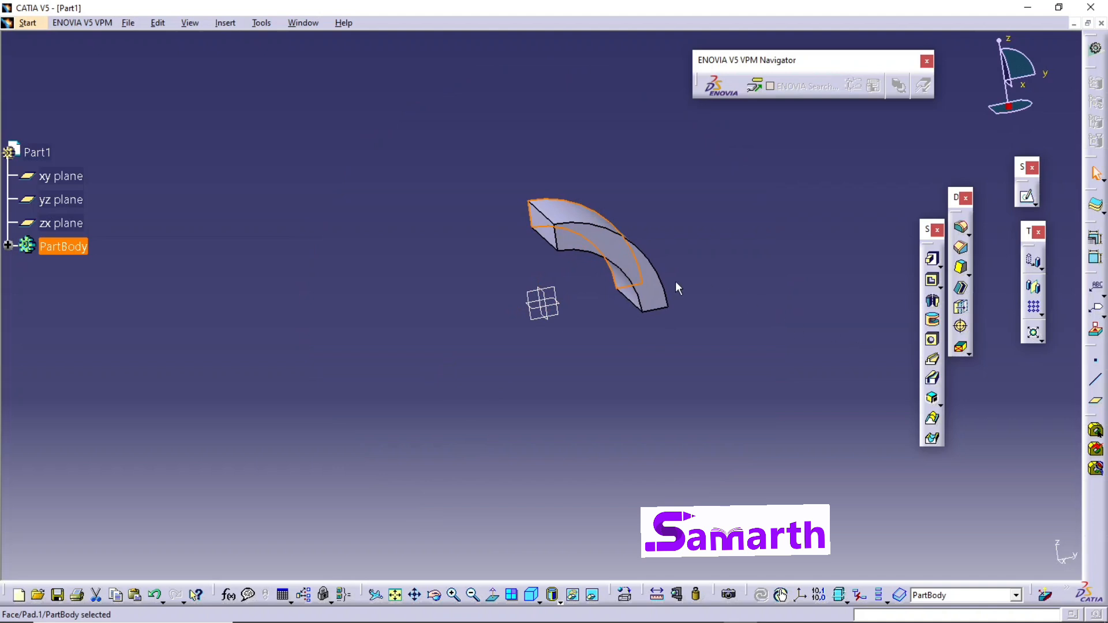
click(651, 288)
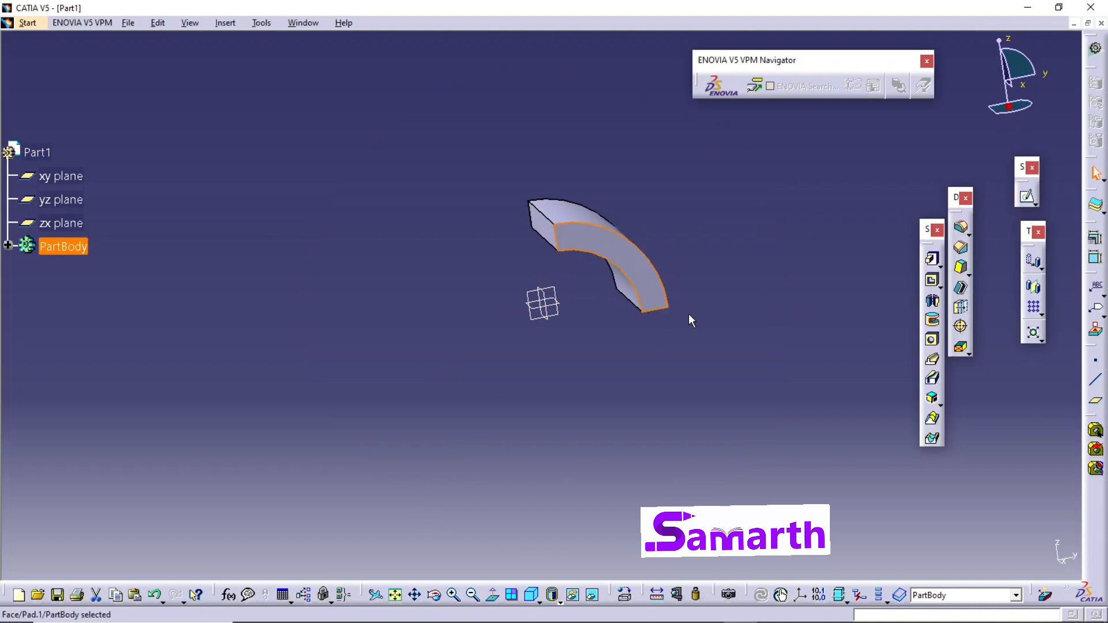
click(1027, 196)
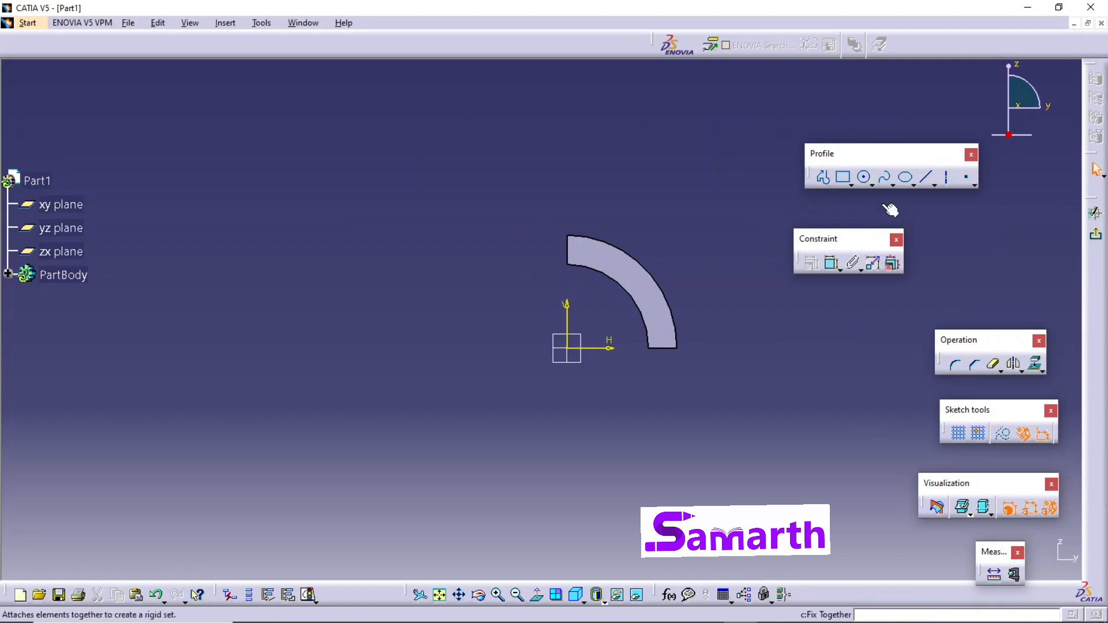
- Draw a rectangle from the origin around the quarter ring, about 2.43 in wide and 2.38 in high
click(843, 177)
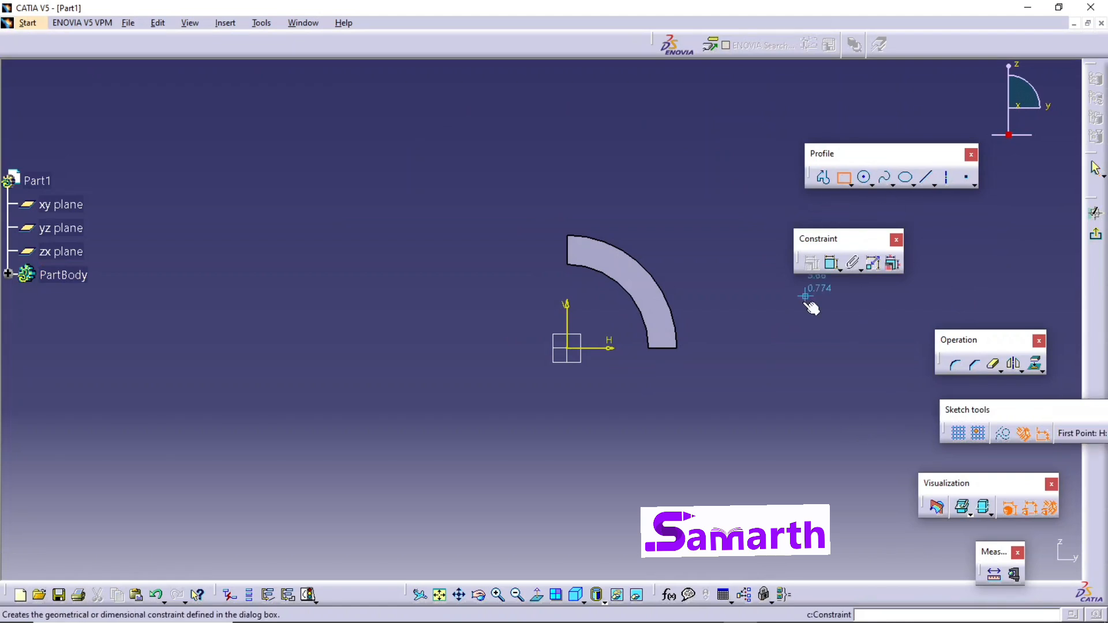
click(567, 348)
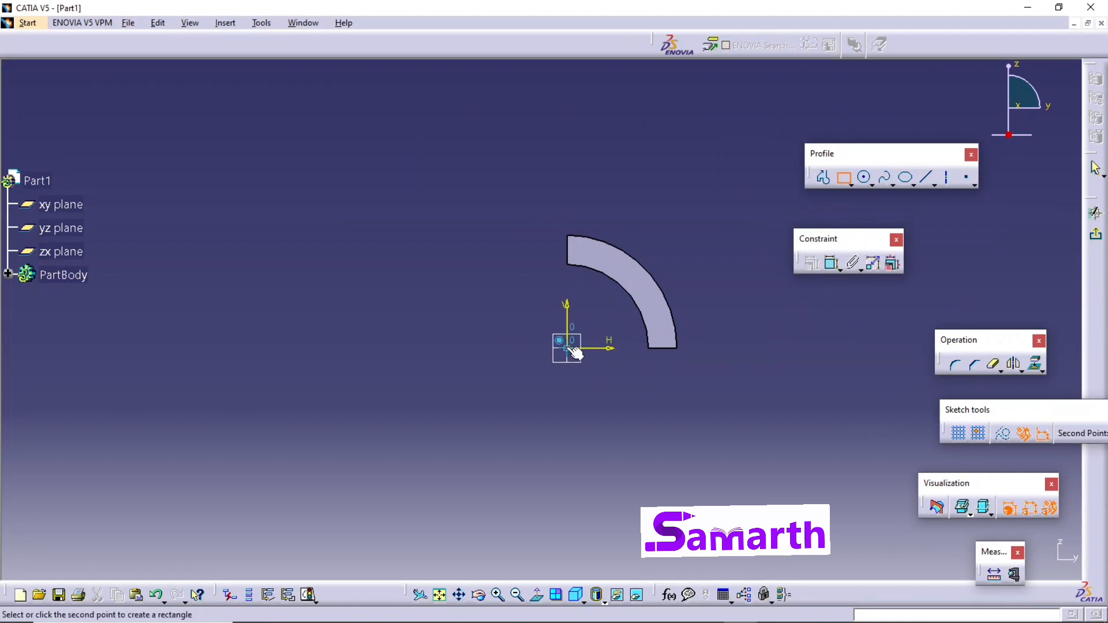
click(725, 188)
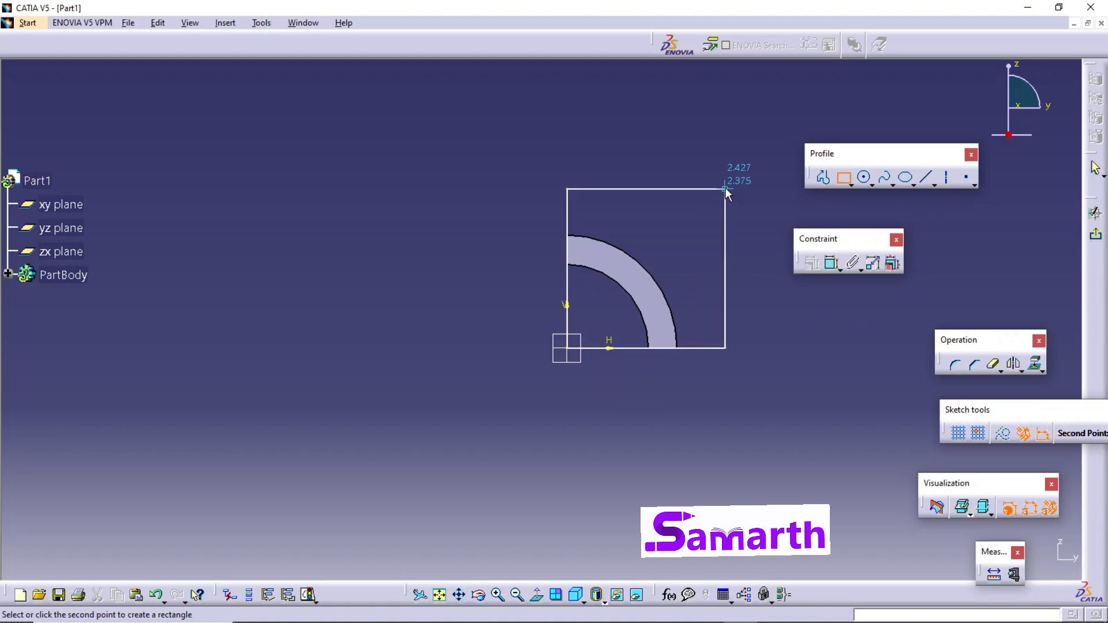
click(749, 424)
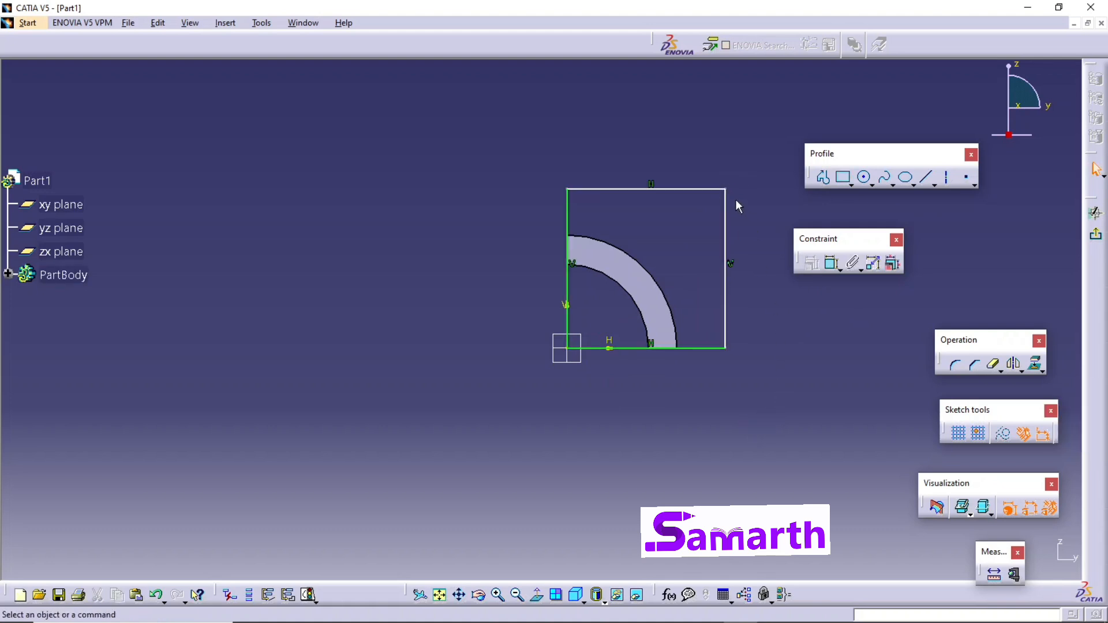
- Round the rectangle corner opposite the origin with a radius of about 0.63 in
click(955, 364)
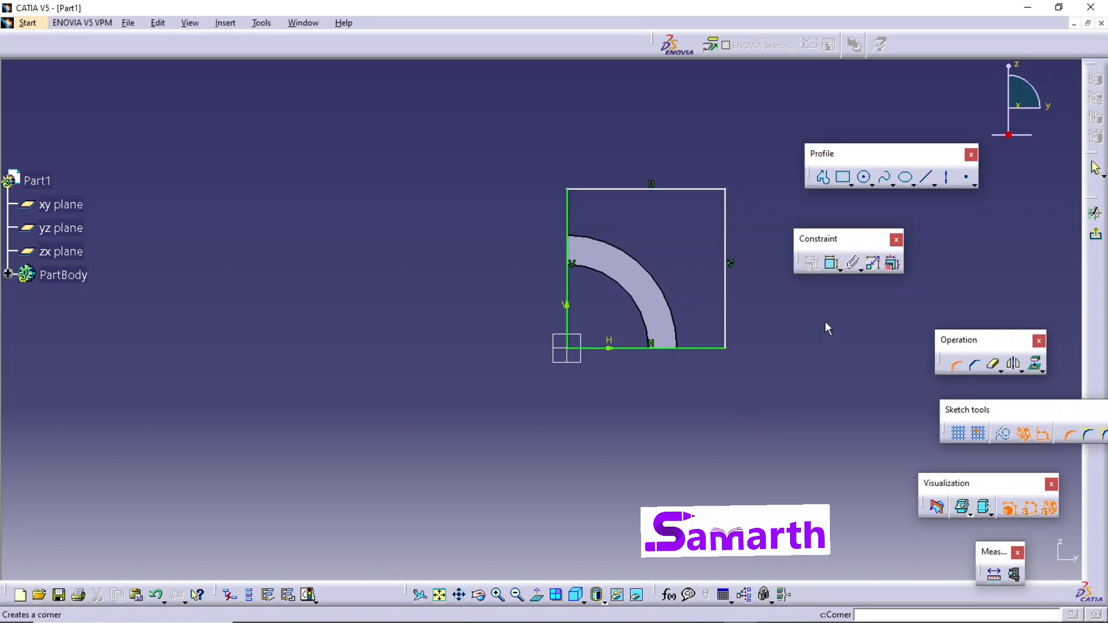
click(727, 191)
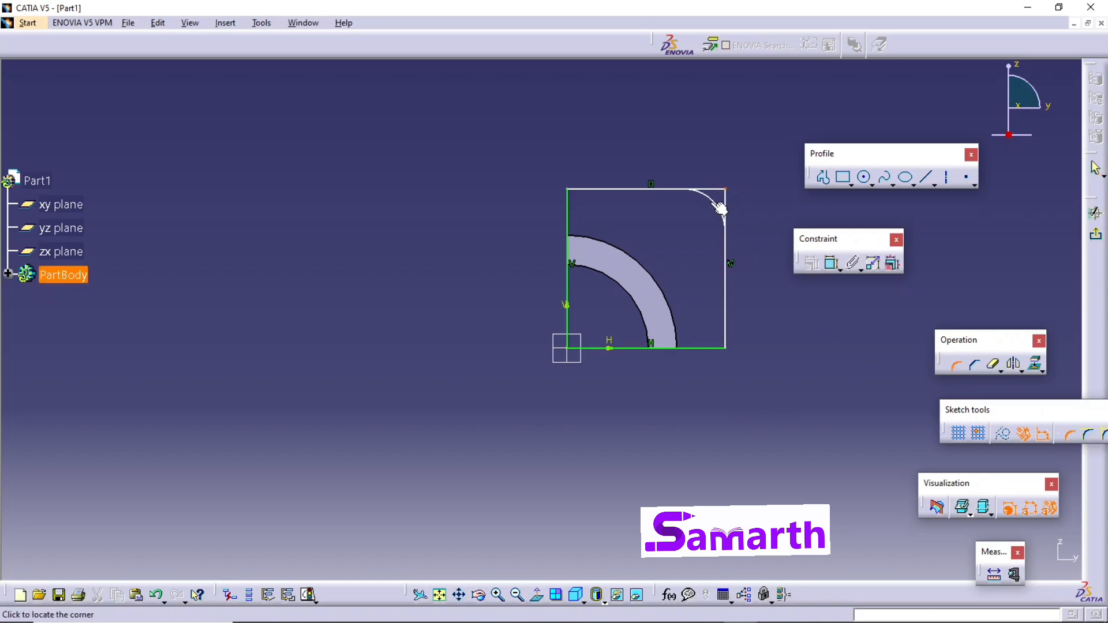
click(719, 206)
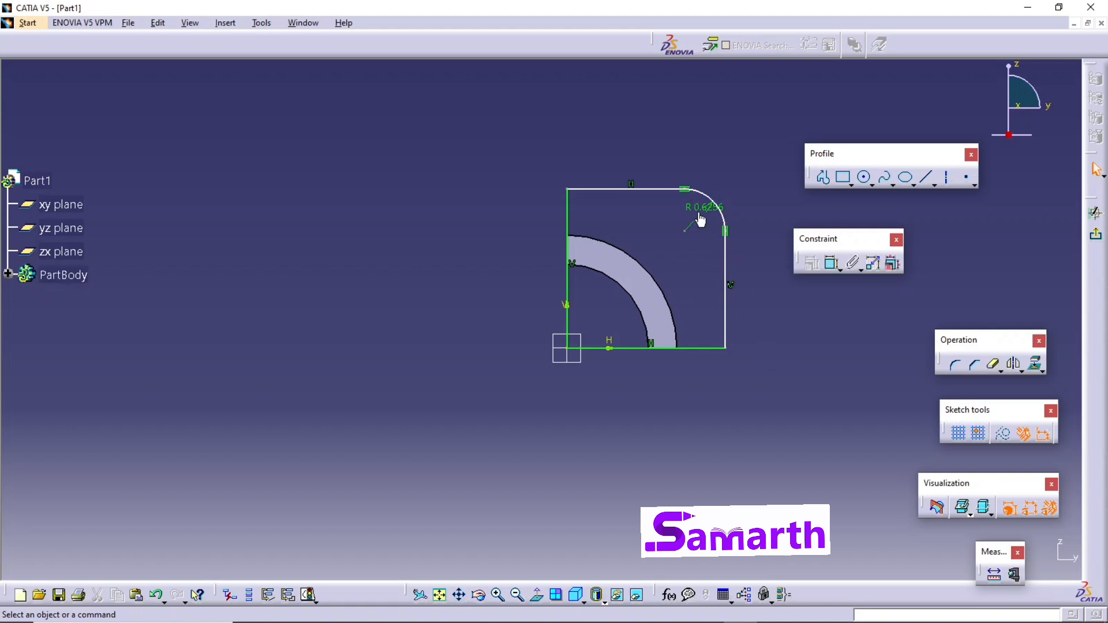
- Set the rounded corner's radius to 0.75 in
click(698, 211)
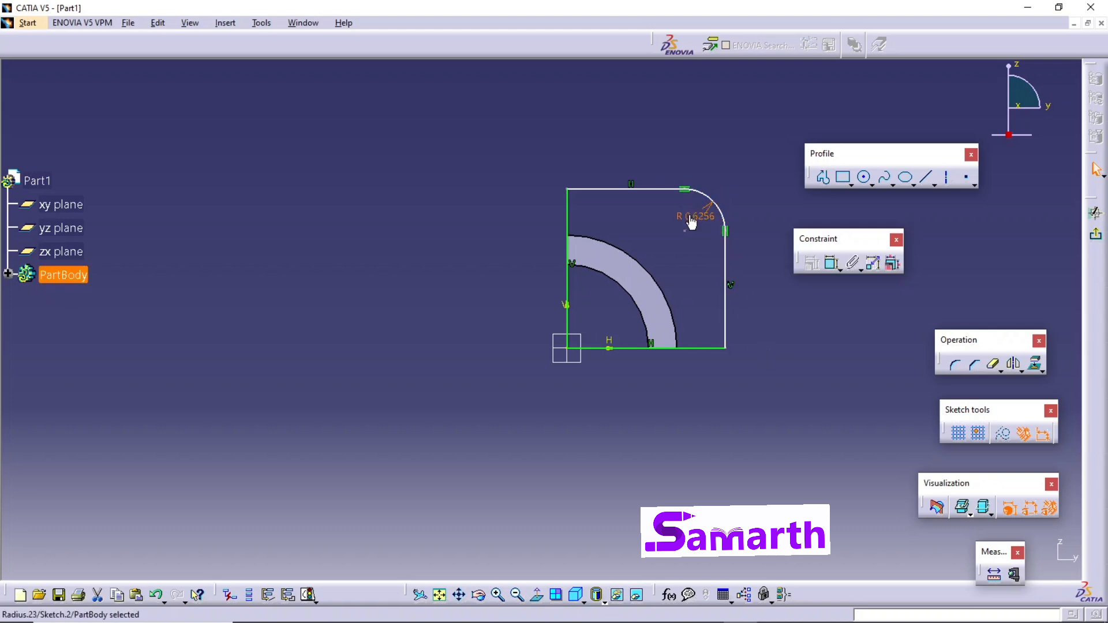
double_click(690, 214)
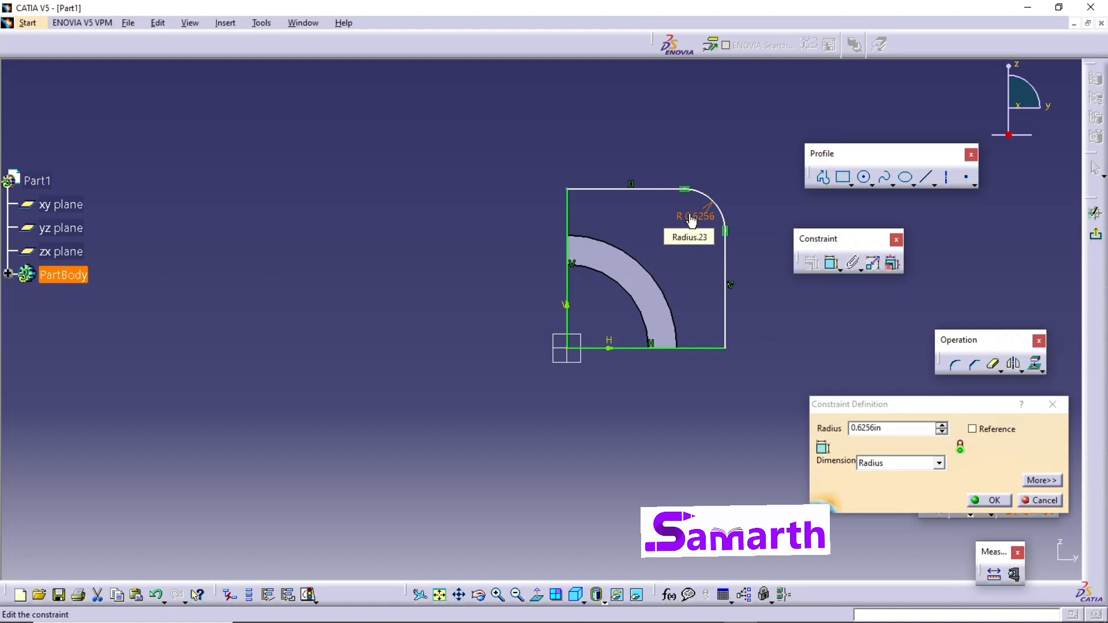
text(0.75)
key(Return)
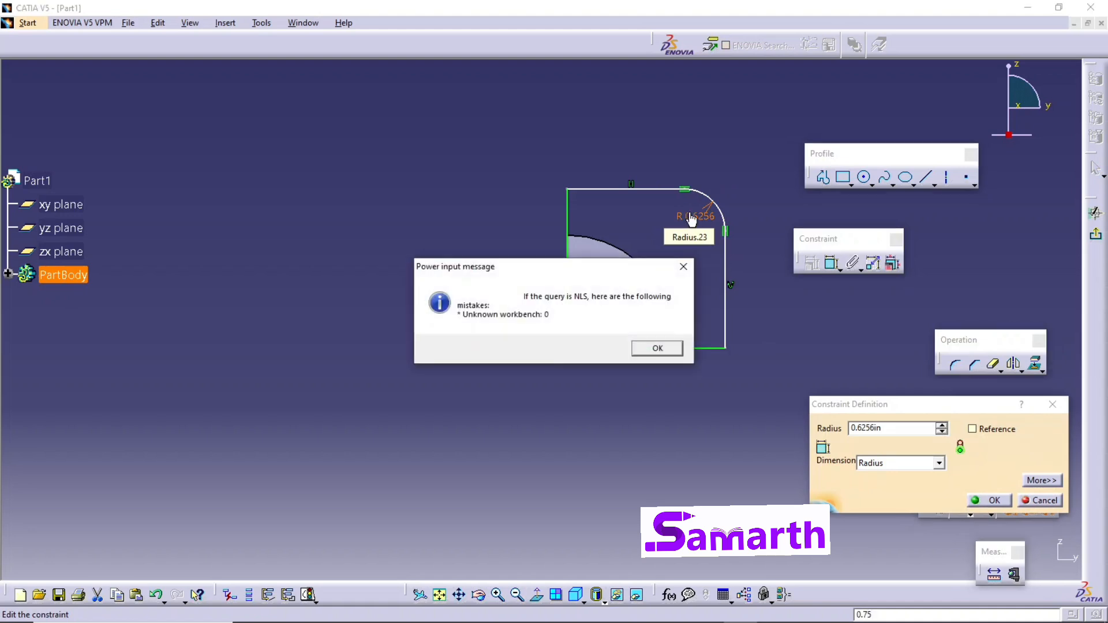
click(658, 348)
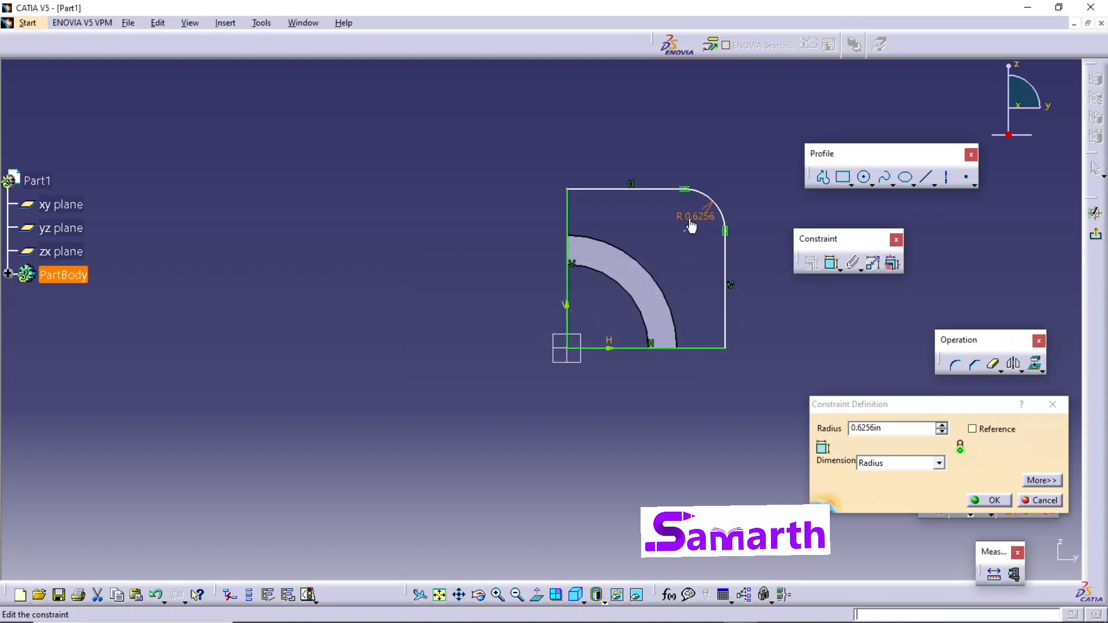
double_click(872, 427)
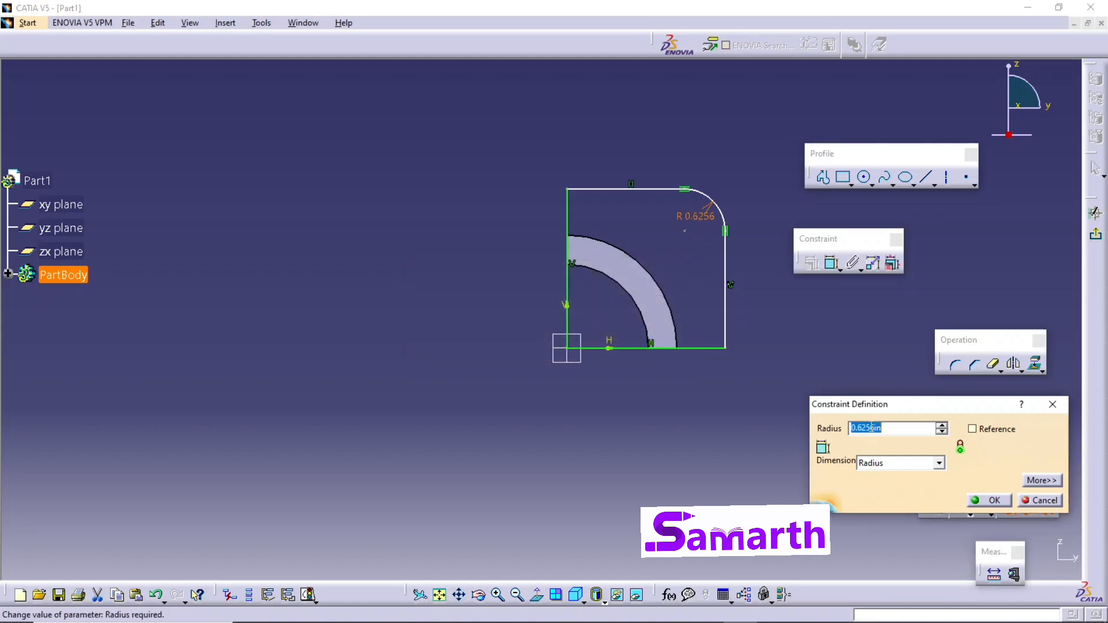
text(0.75)
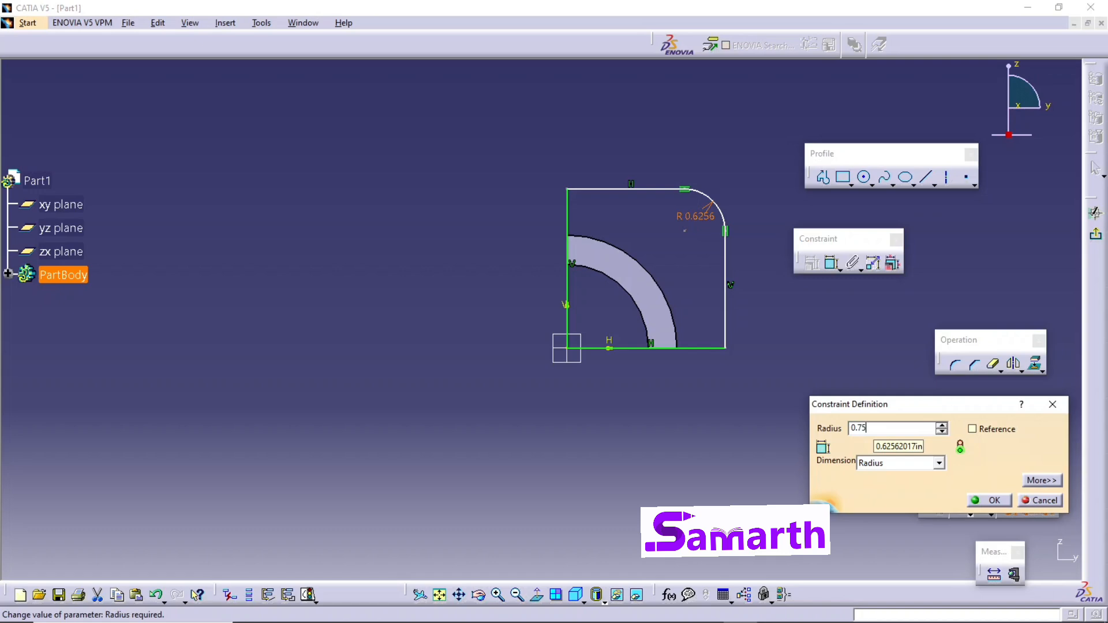
key(Return)
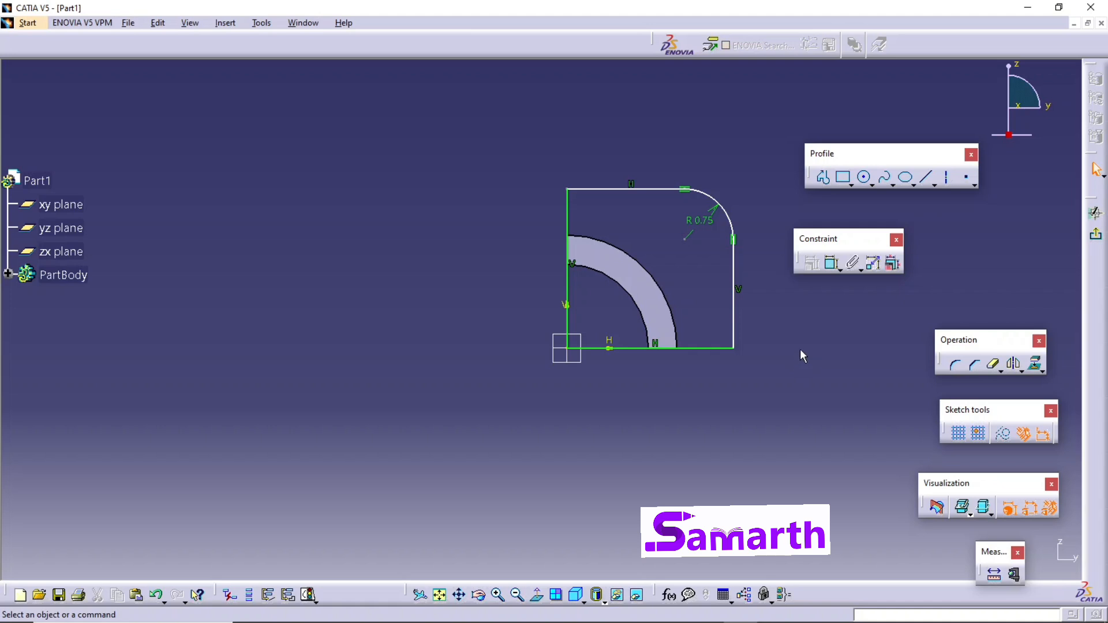
- Dimension the straight vertical side below the rounded corner and set its length to 2 in
click(833, 264)
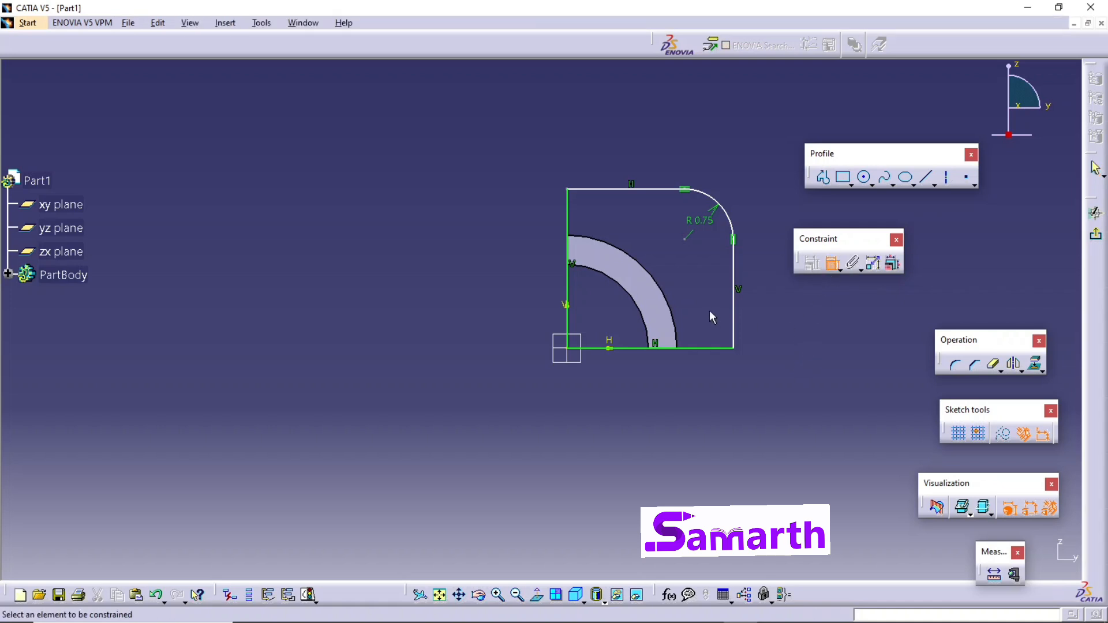
click(734, 312)
click(767, 303)
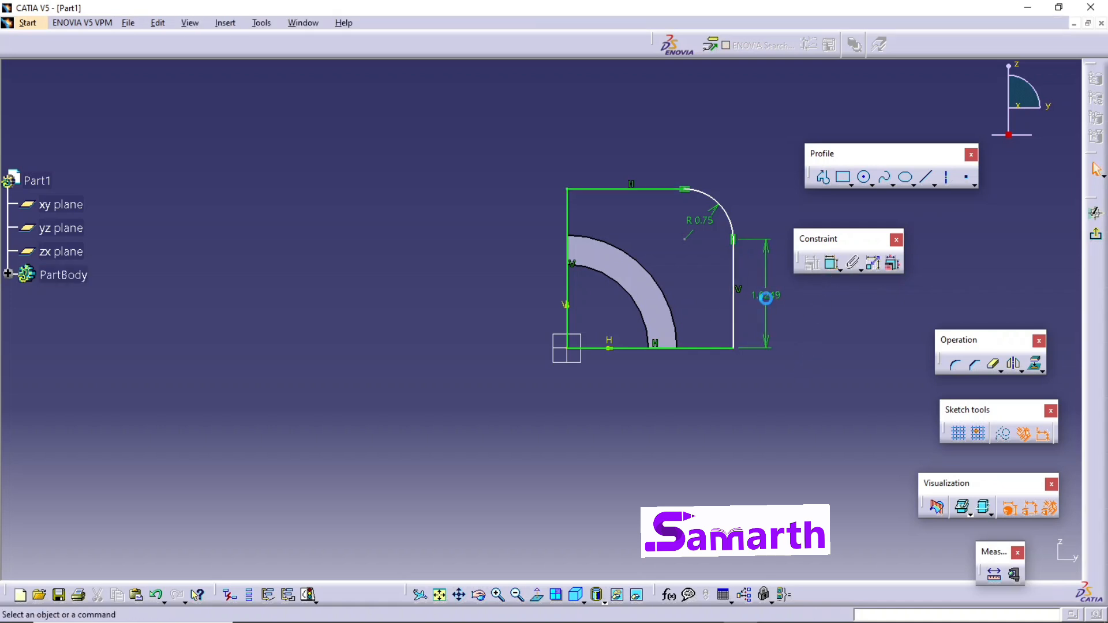
double_click(767, 297)
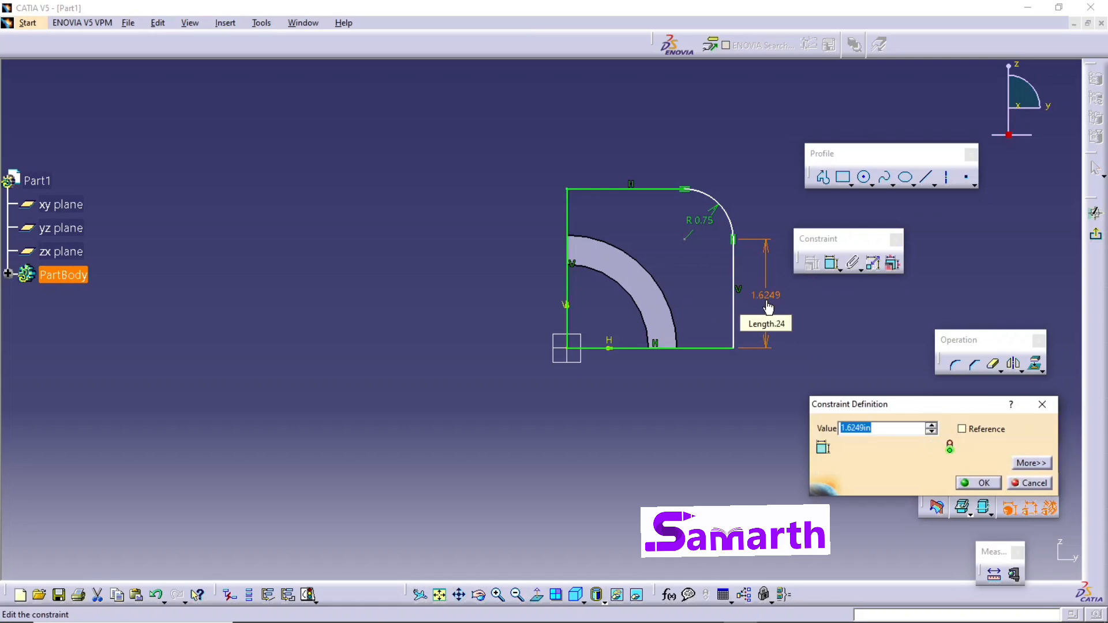
text(2)
key(Return)
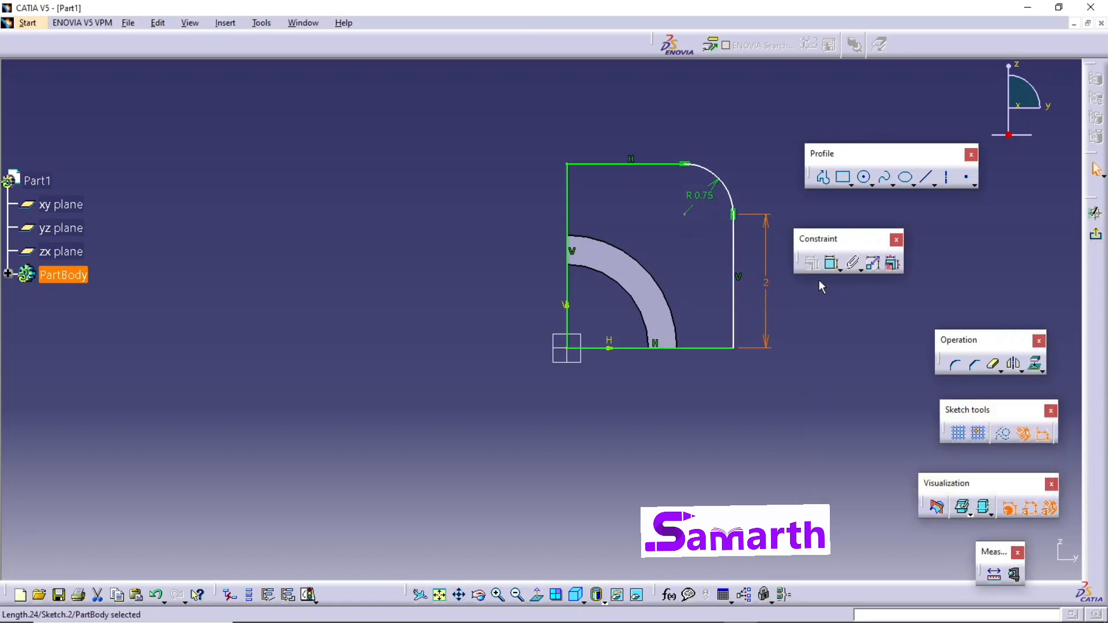
- Dimension the straight horizontal edge beside the rounded corner and set its length to 3/2 in
click(831, 264)
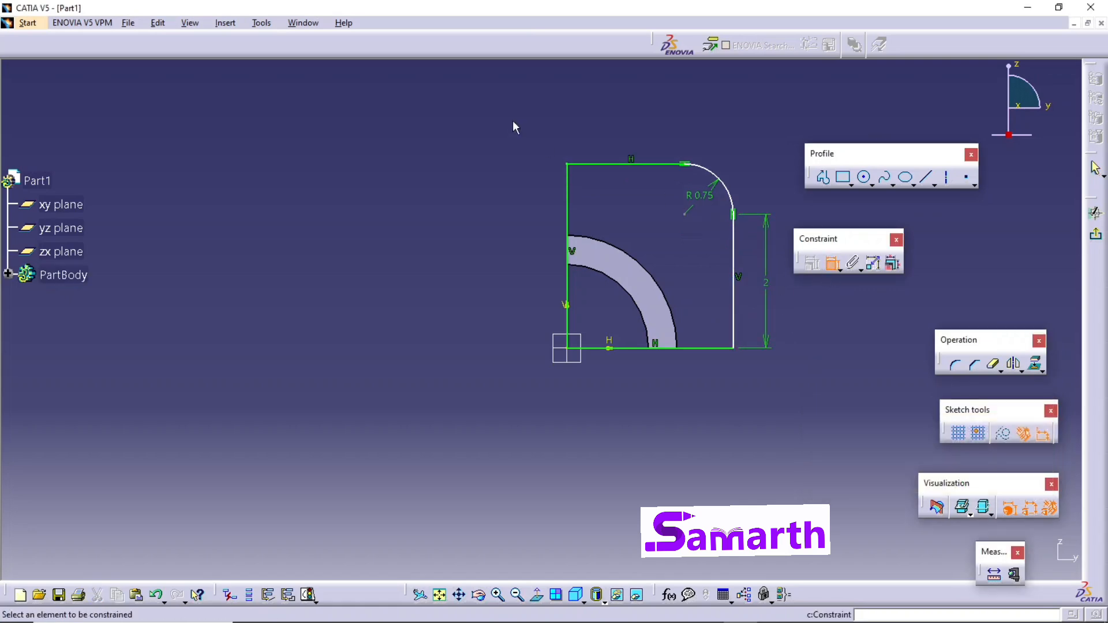
click(606, 165)
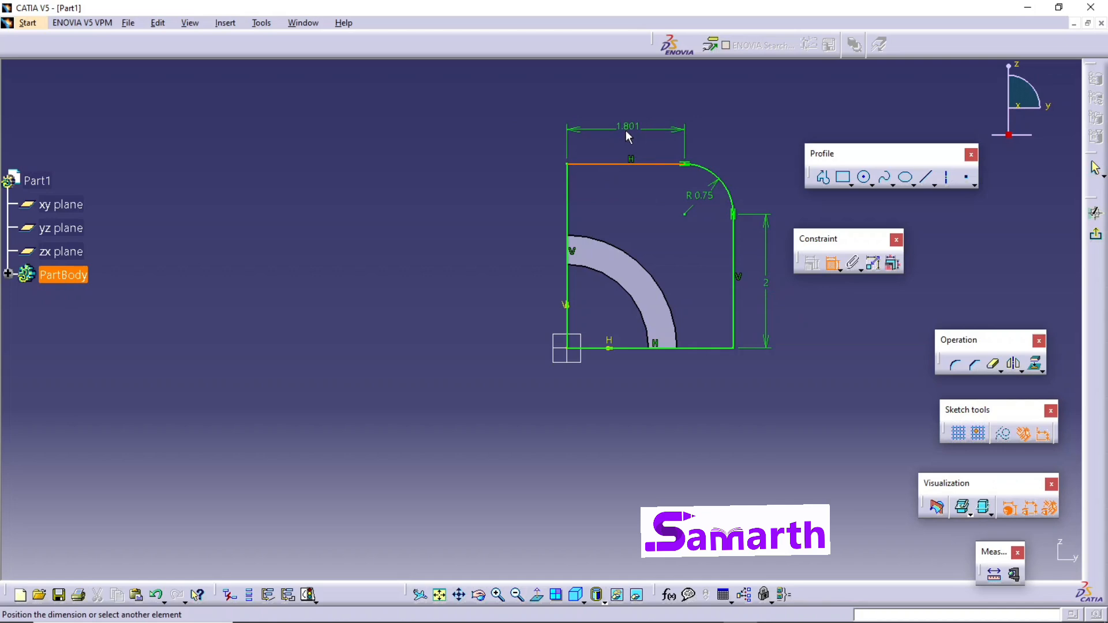
click(625, 128)
double_click(628, 123)
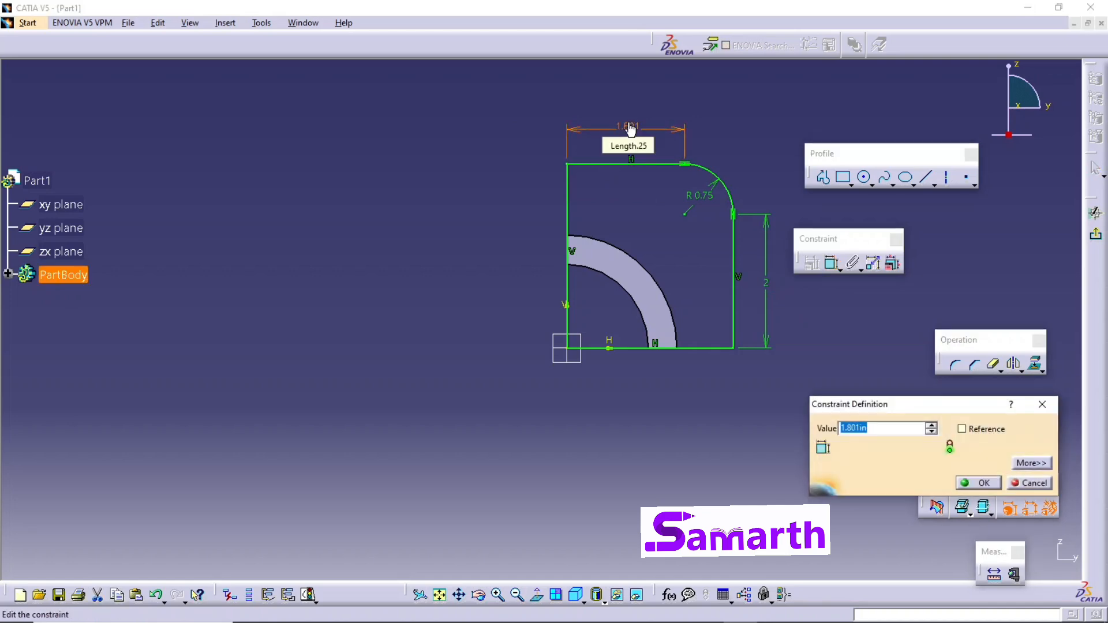
text(3/2)
key(Return)
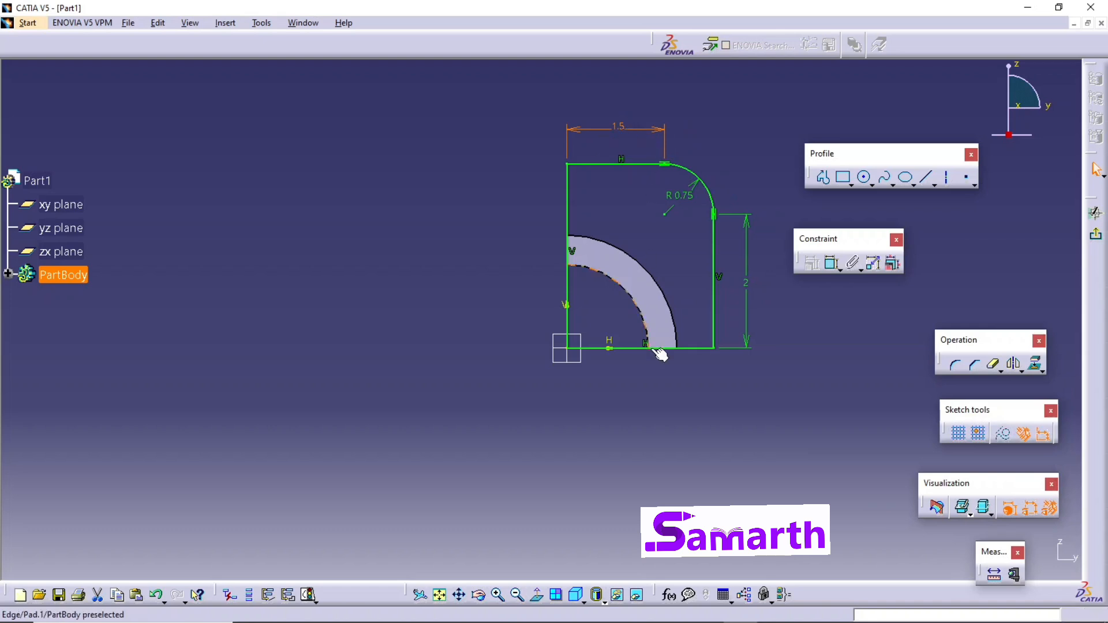
click(718, 410)
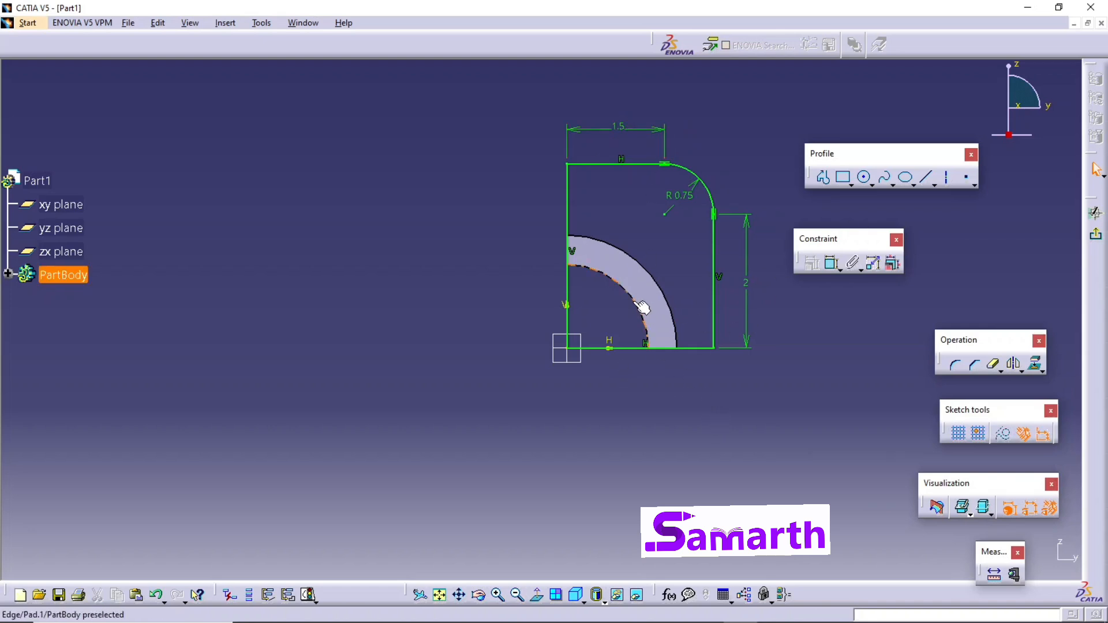
- Draw a circle centred on the sketch origin with a radius of about 1.29 in, near the ring's inner edge
click(865, 178)
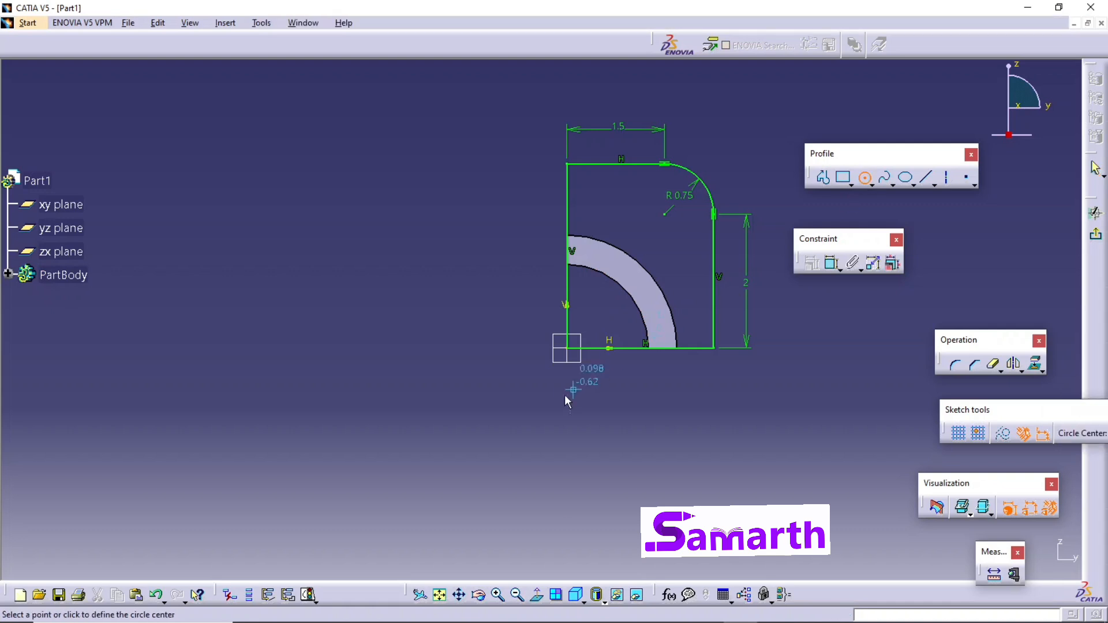
click(575, 351)
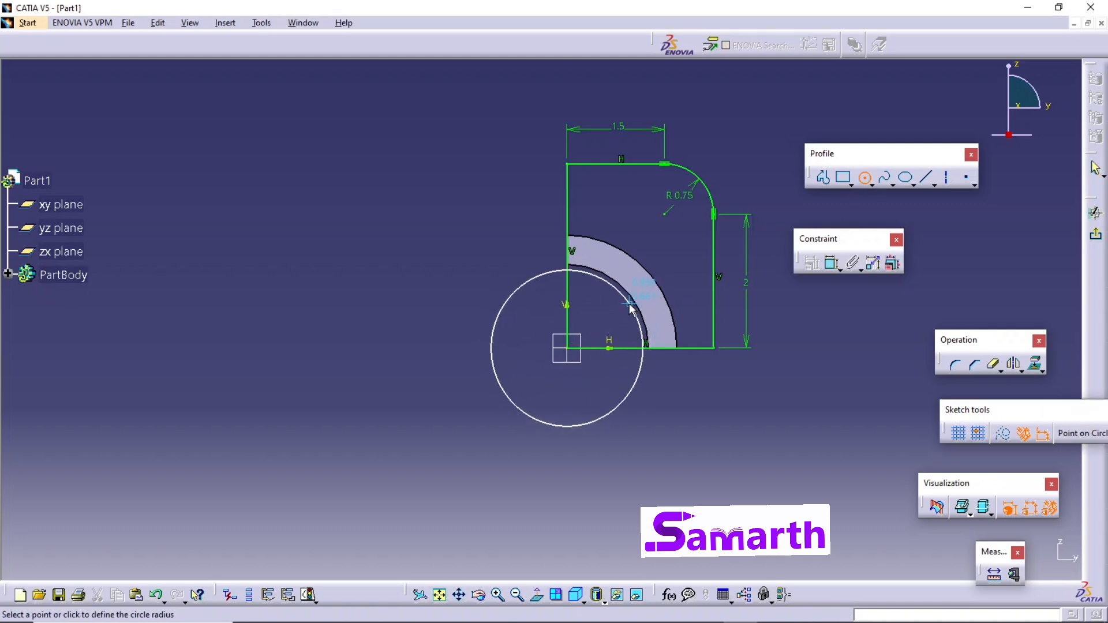
click(646, 308)
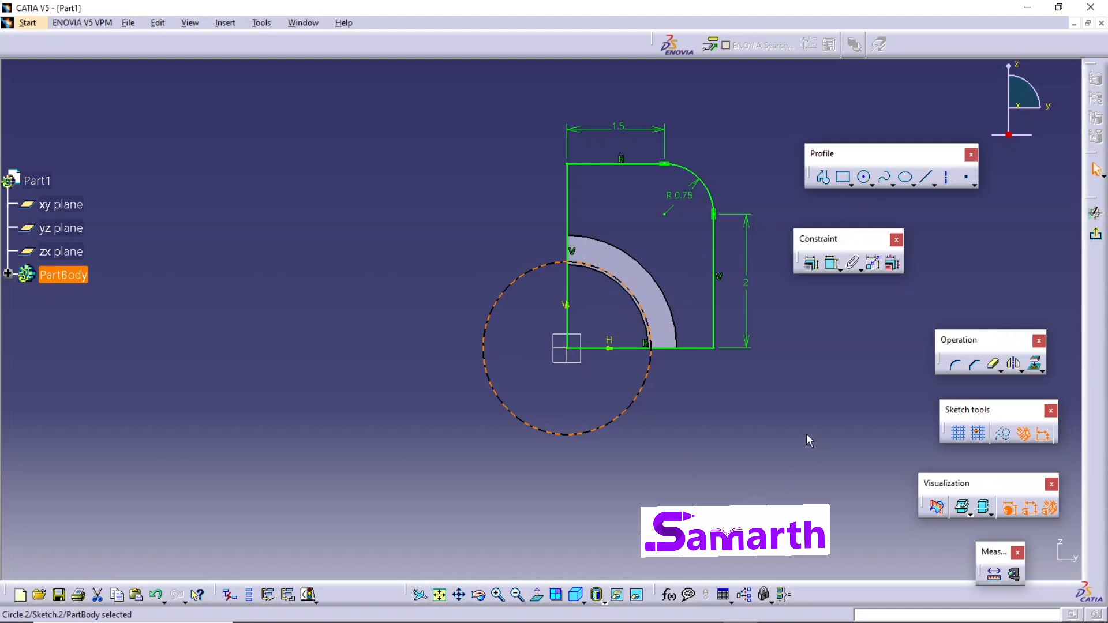
- Dimension the origin circle's radius, set it to 1.25 in, and move the dimension above the horizontal axis
click(832, 263)
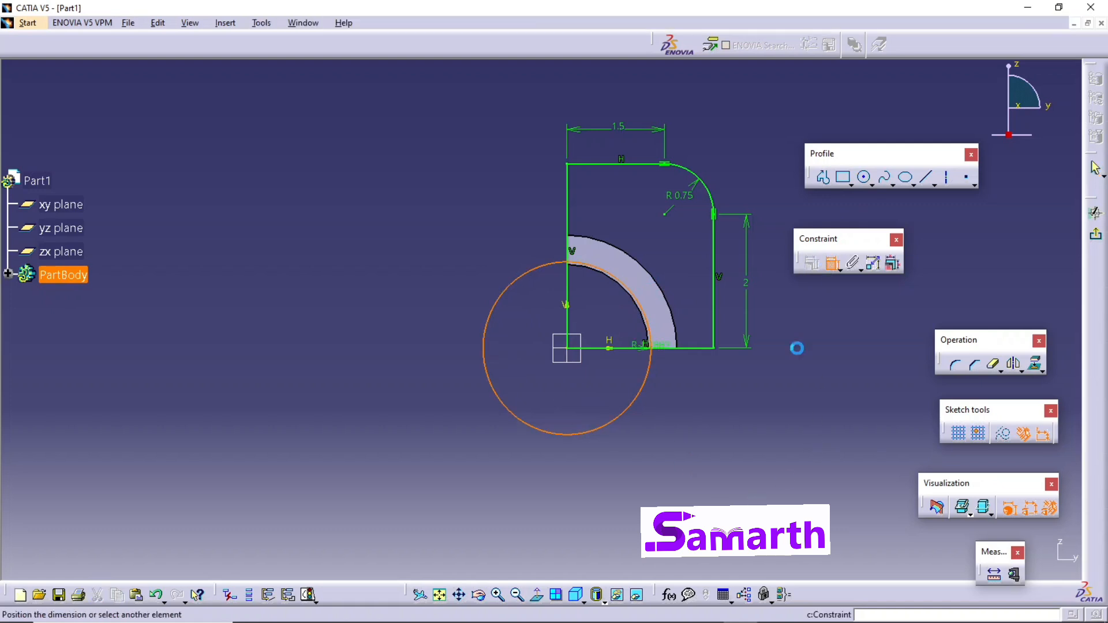
click(722, 412)
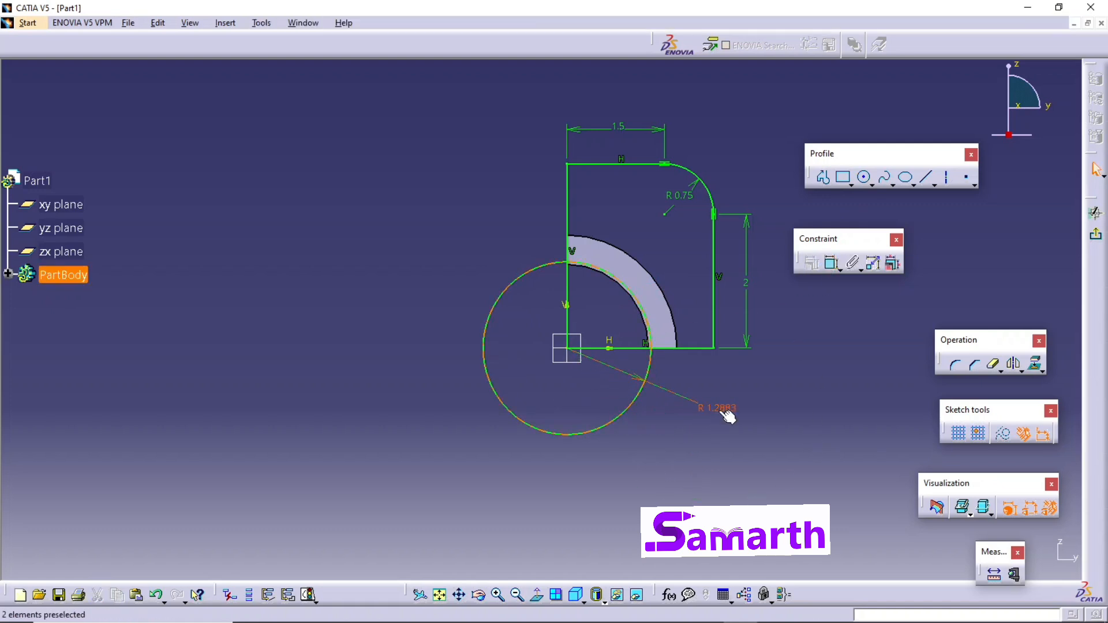
double_click(719, 409)
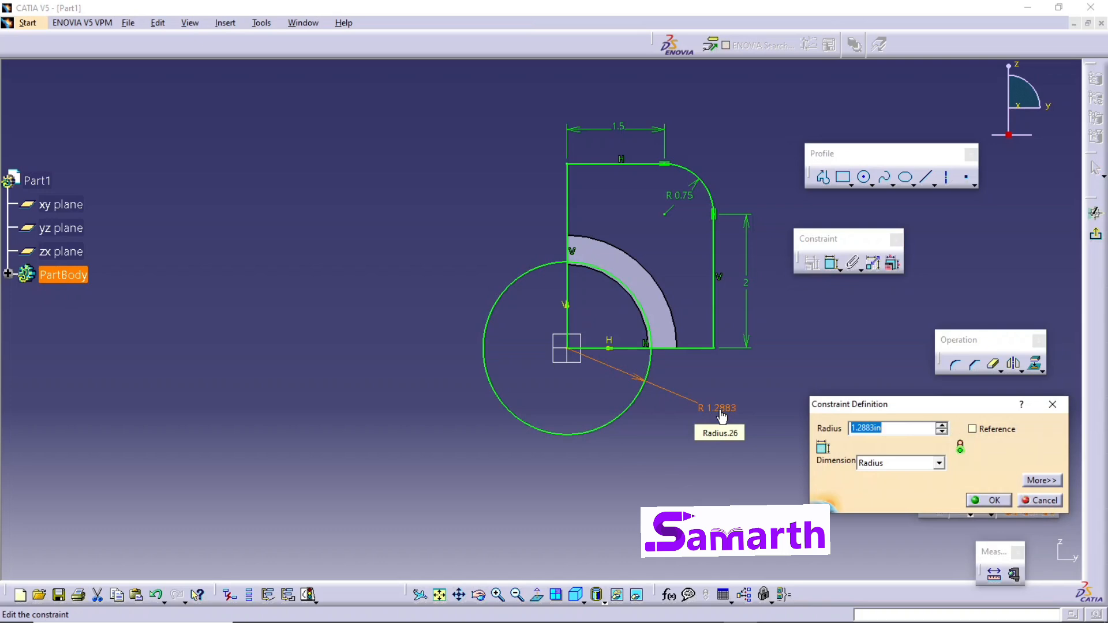
text(1.25)
key(Return)
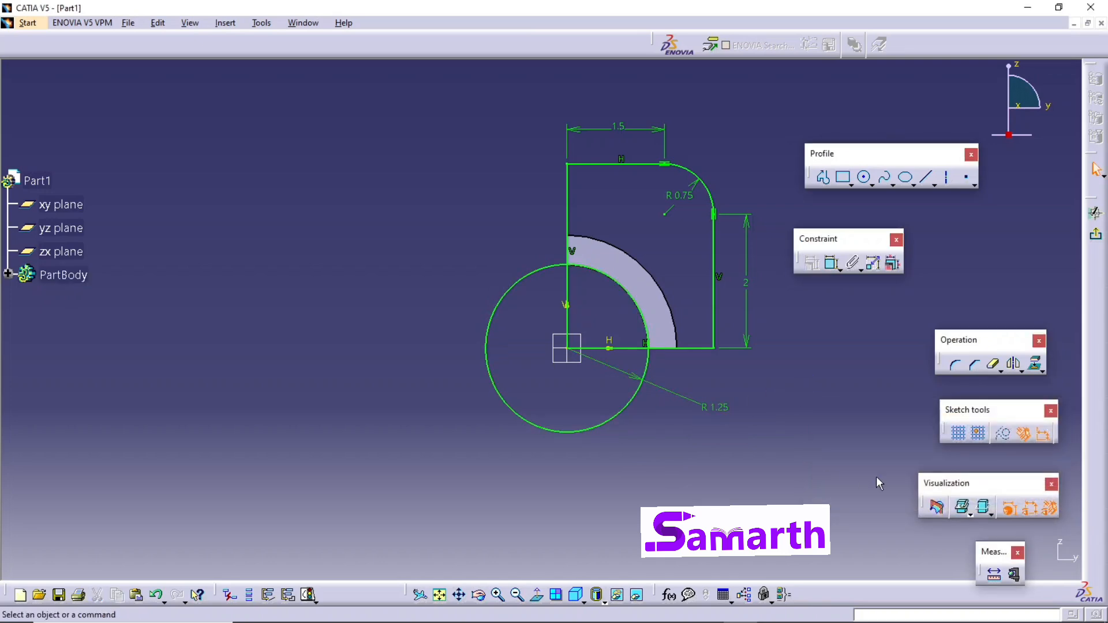
mouse_move(716, 407)
mouse_down()
mouse_move(648, 261)
mouse_move(715, 406)
mouse_up()
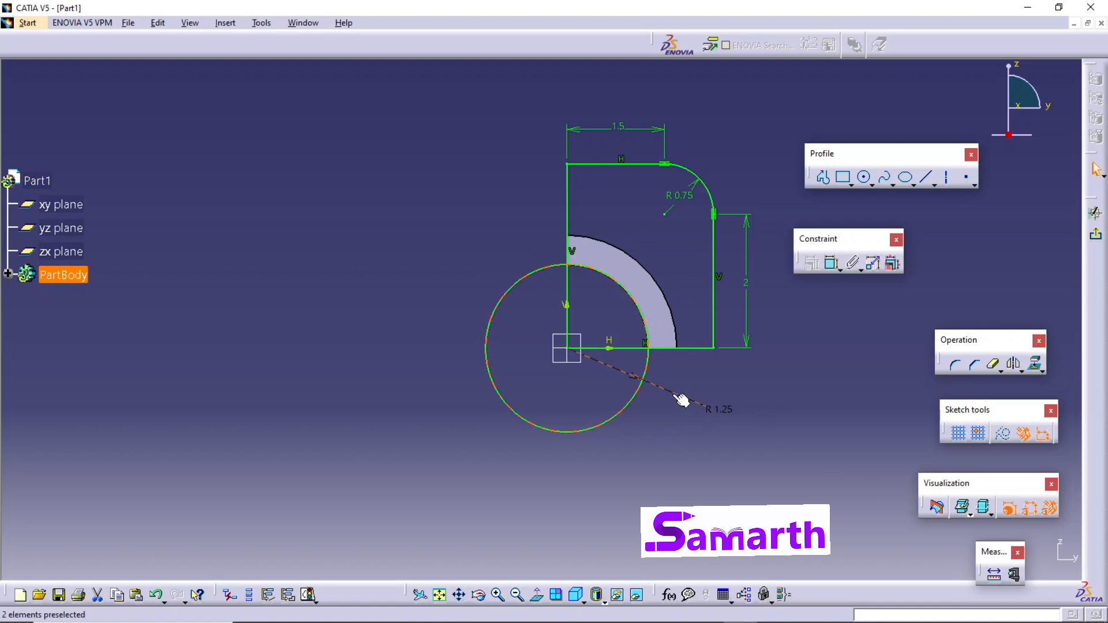
drag(625, 376, 583, 225)
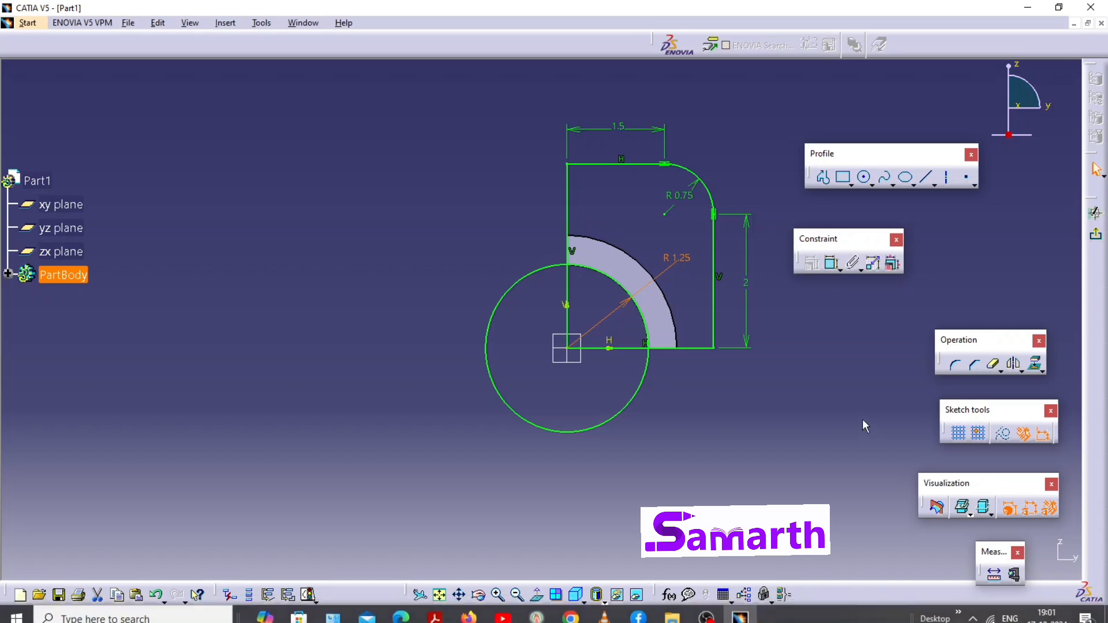
- Quick Trim the circle outside the rectangle and the two rectangle side segments inside the circle, leaving a concave quarter arc
click(993, 367)
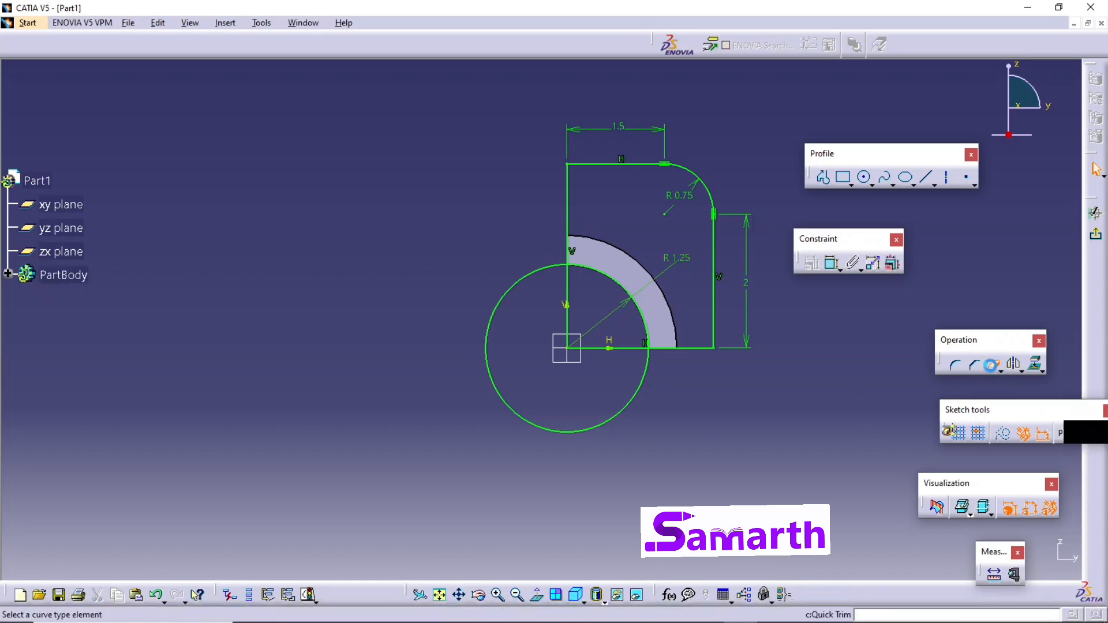
click(645, 386)
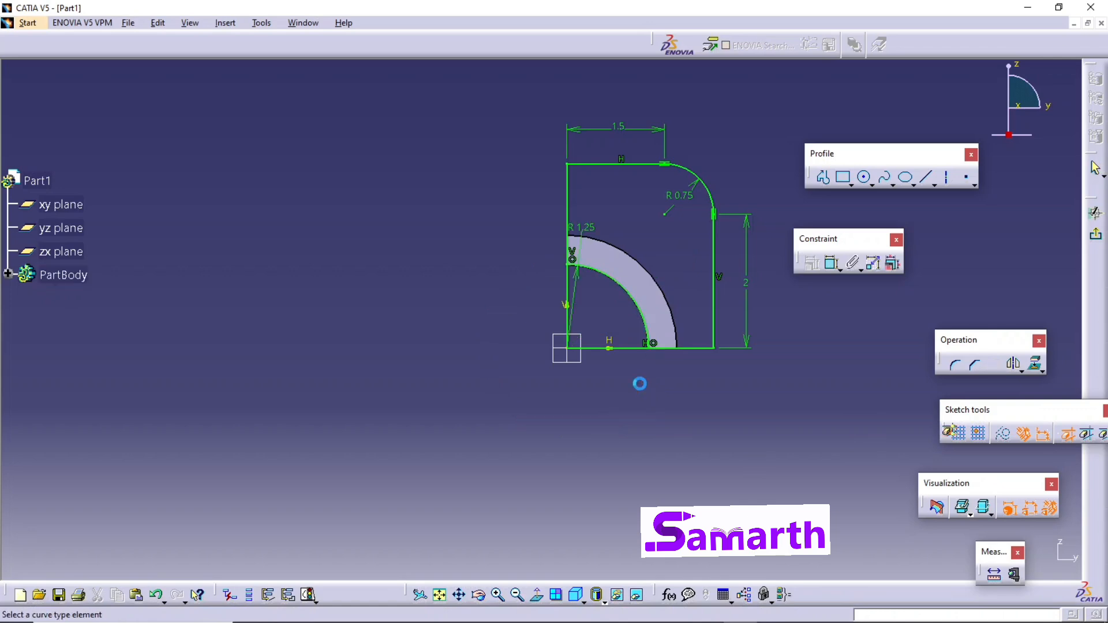
click(622, 348)
click(572, 316)
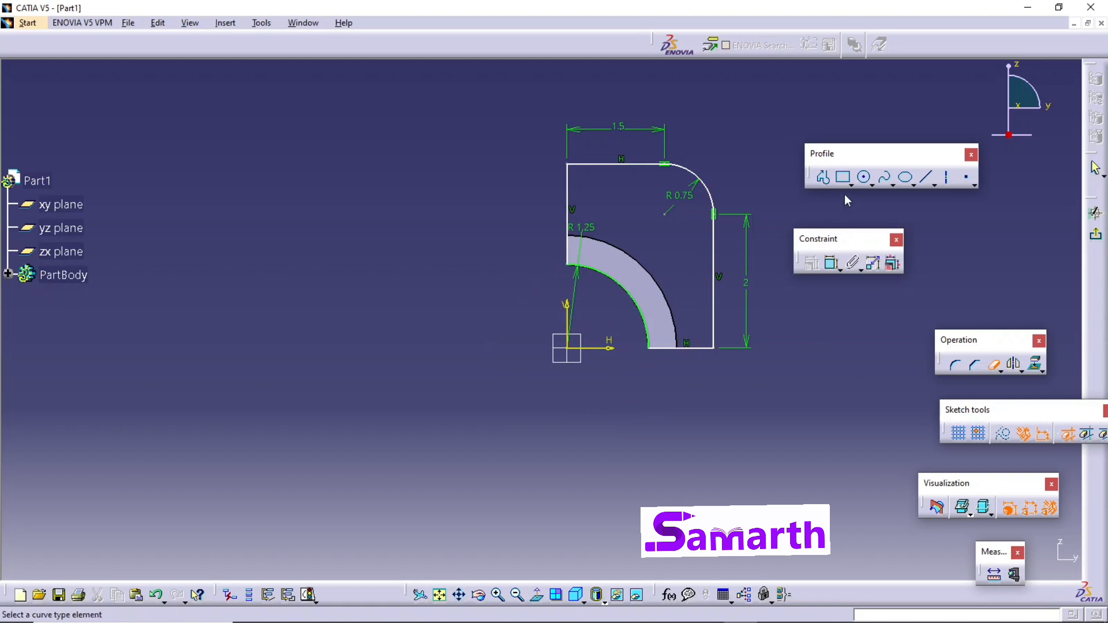
- Draw a circle with a radius of about 0.41 in, centred on the rounded corner's centre point
click(865, 178)
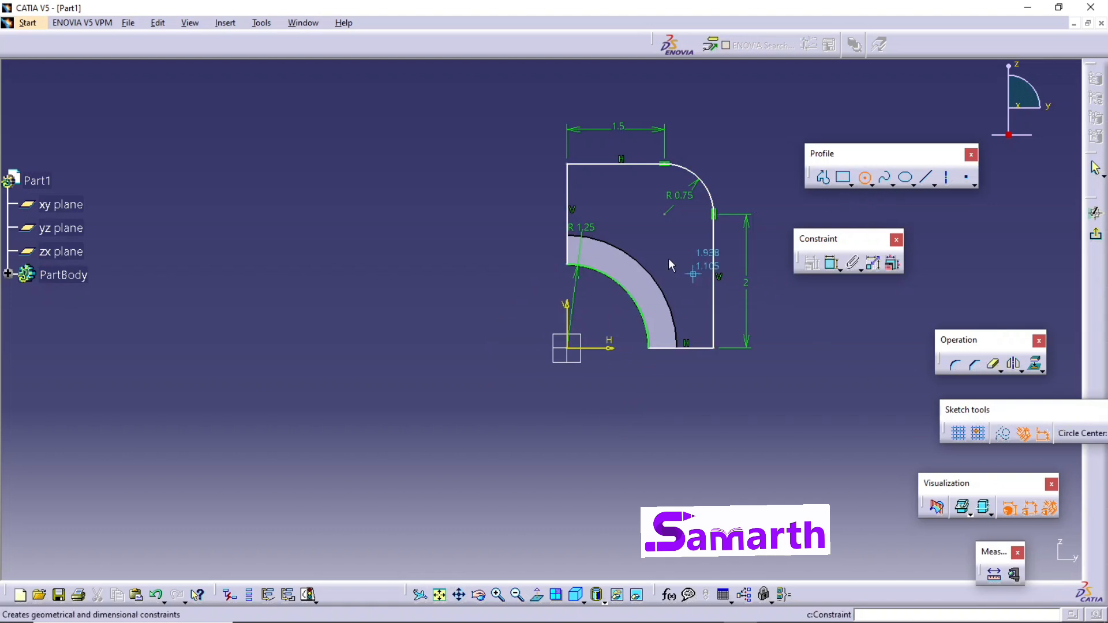
click(664, 212)
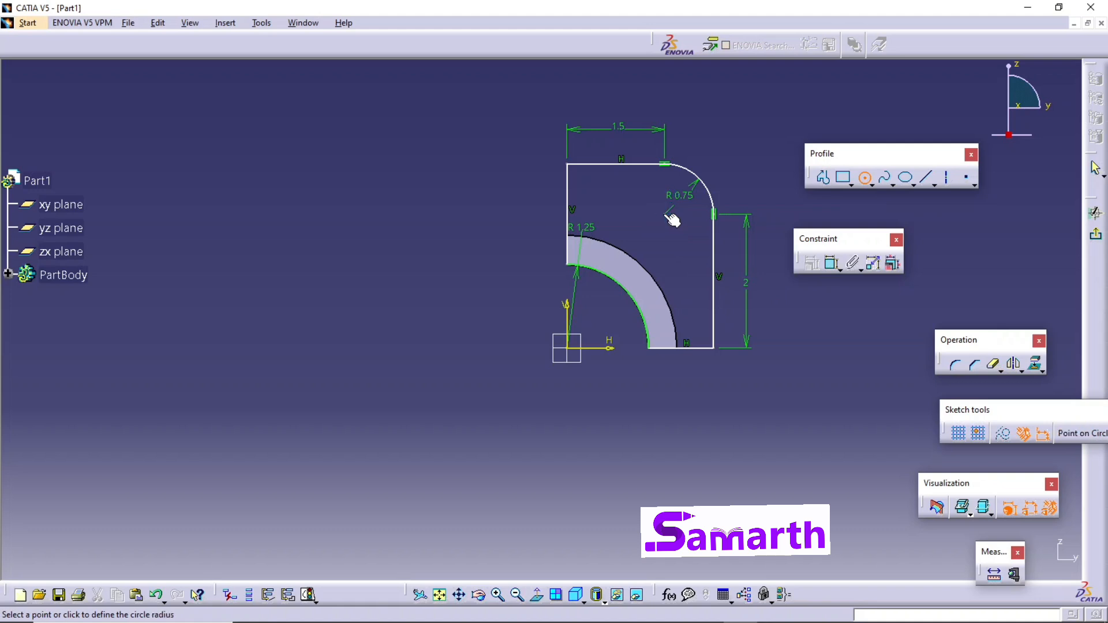
click(695, 215)
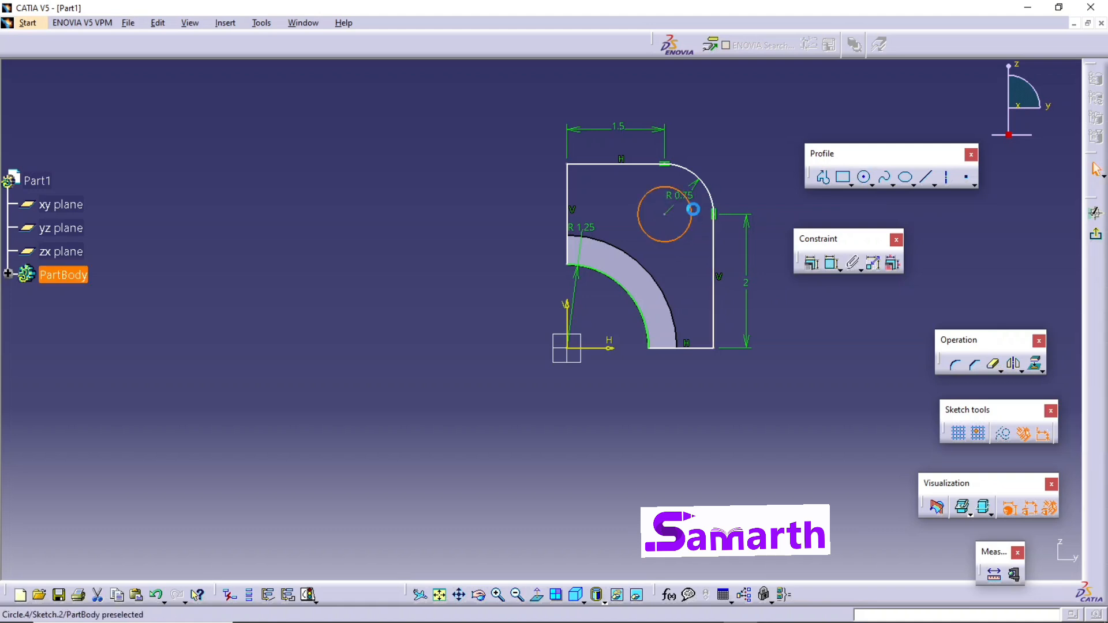
- Dimension the hole circle as a diameter and set it to 0.875 in
click(838, 265)
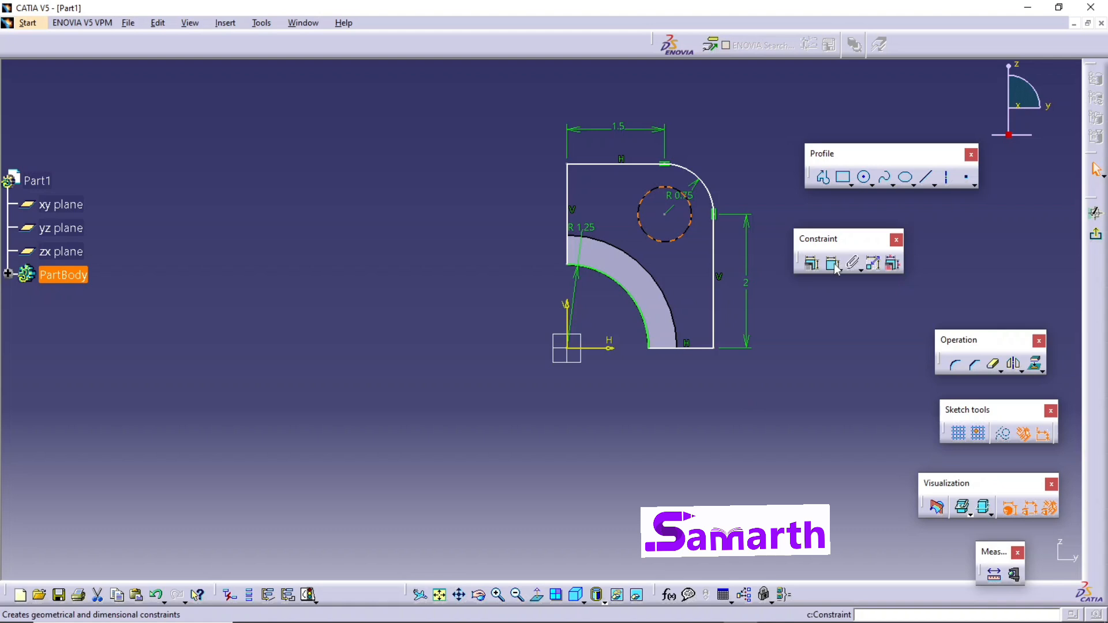
click(682, 234)
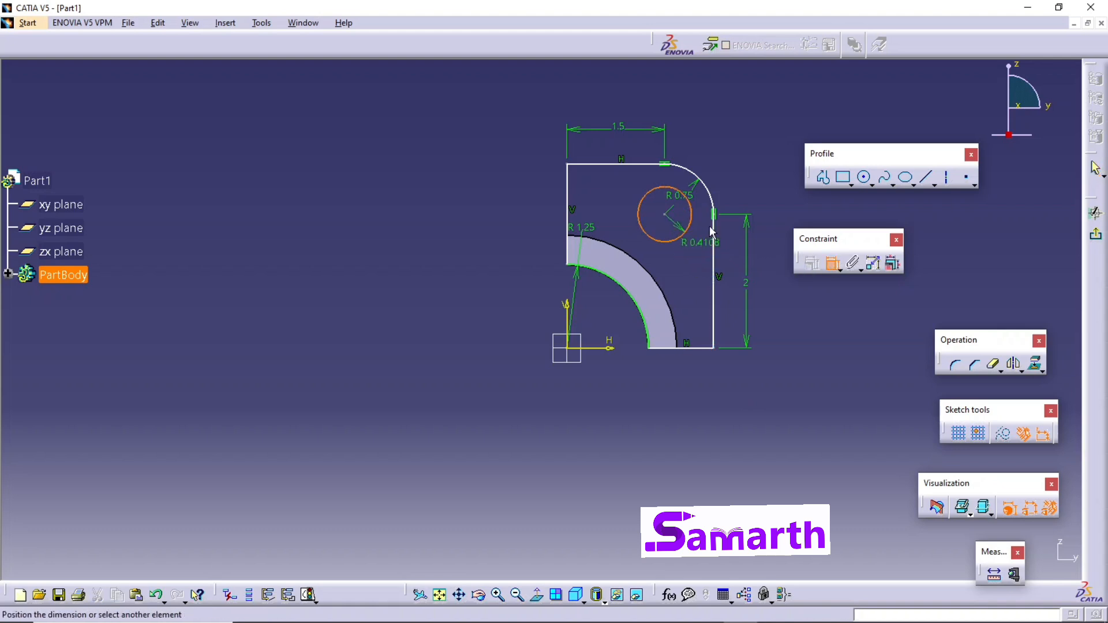
click(750, 175)
double_click(760, 177)
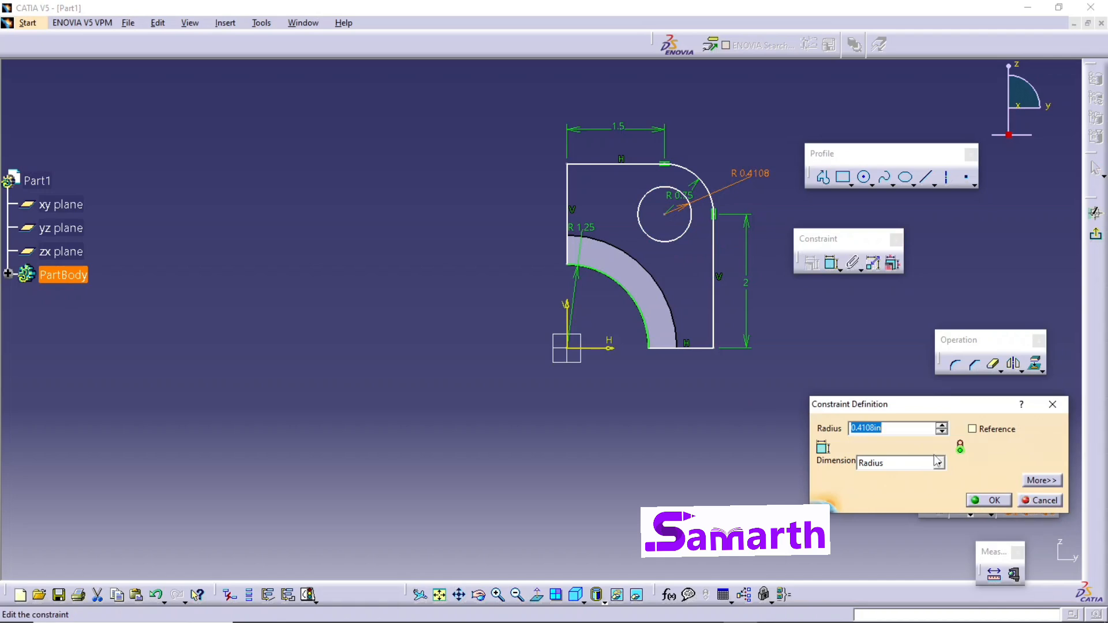
click(938, 462)
click(909, 484)
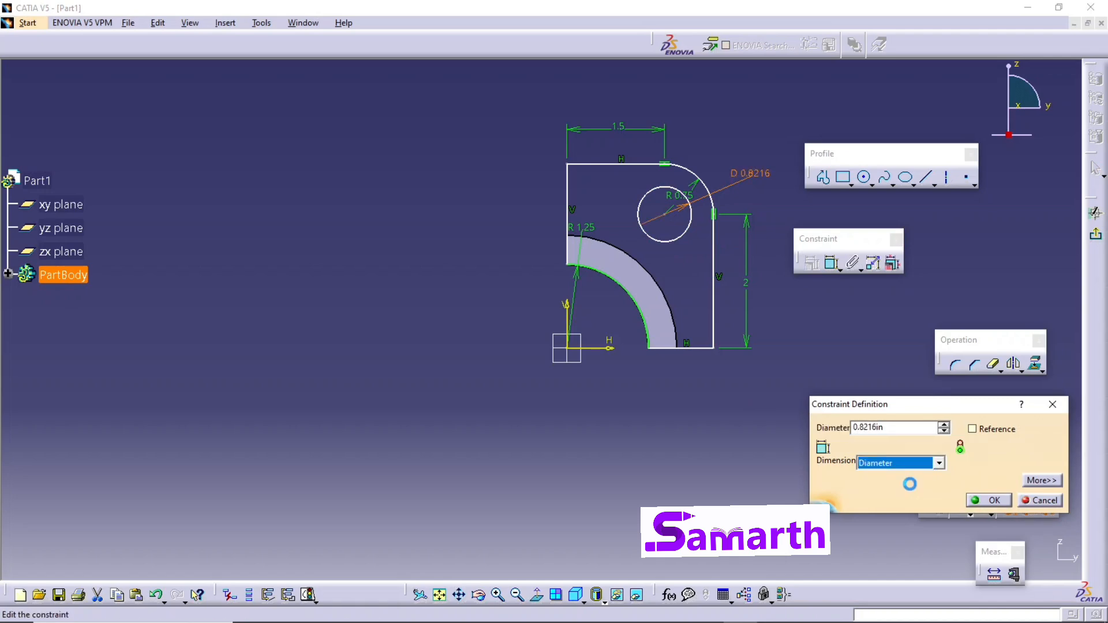
double_click(888, 428)
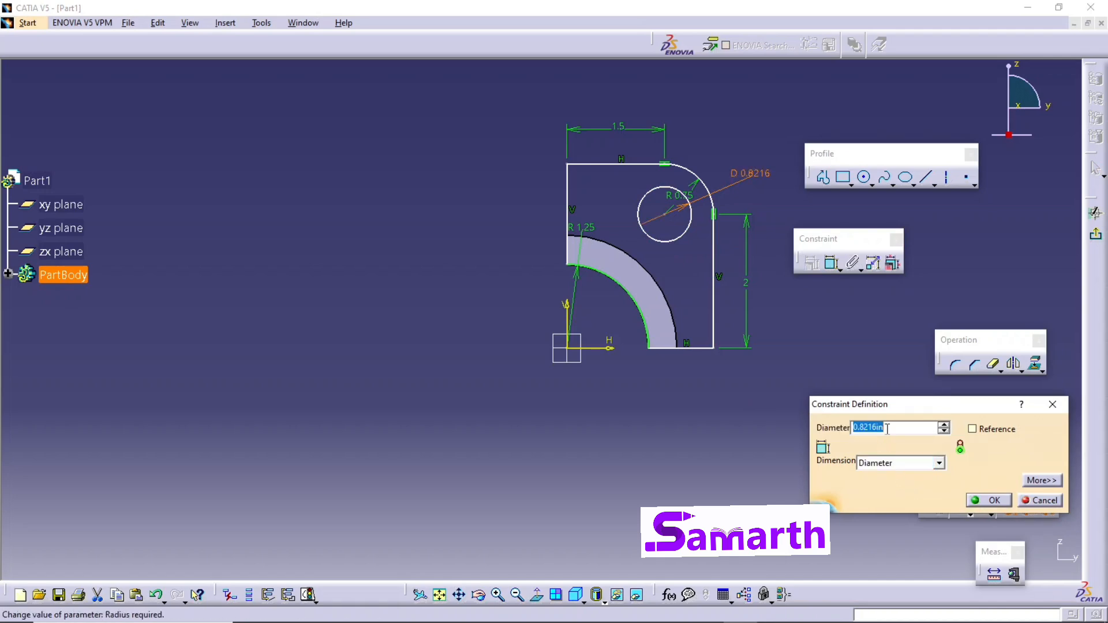
text(0.875)
key(Return)
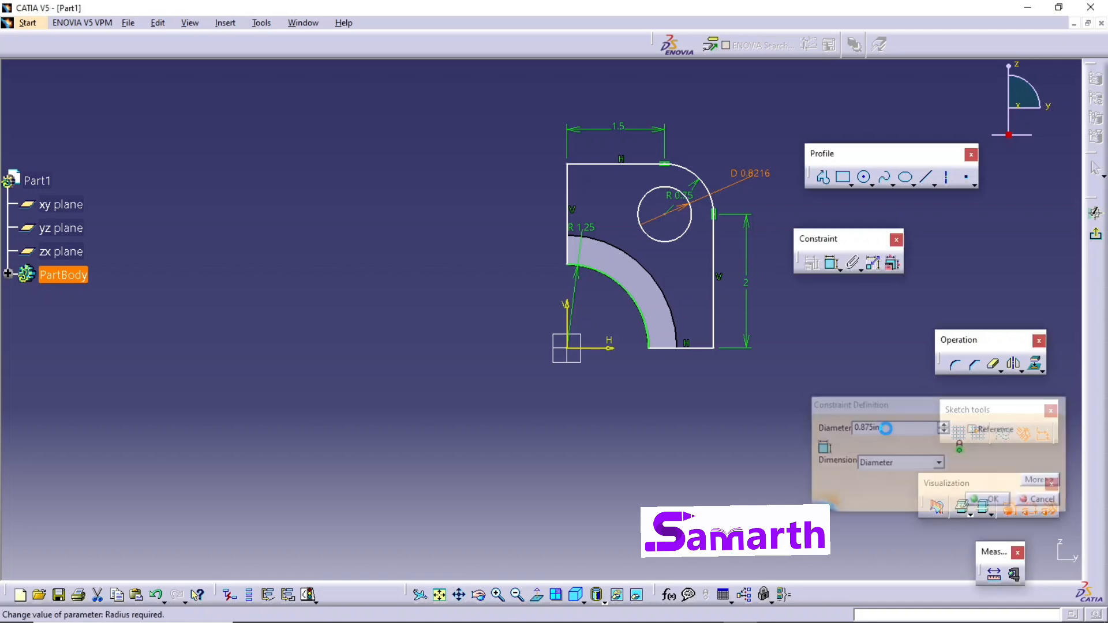
click(829, 377)
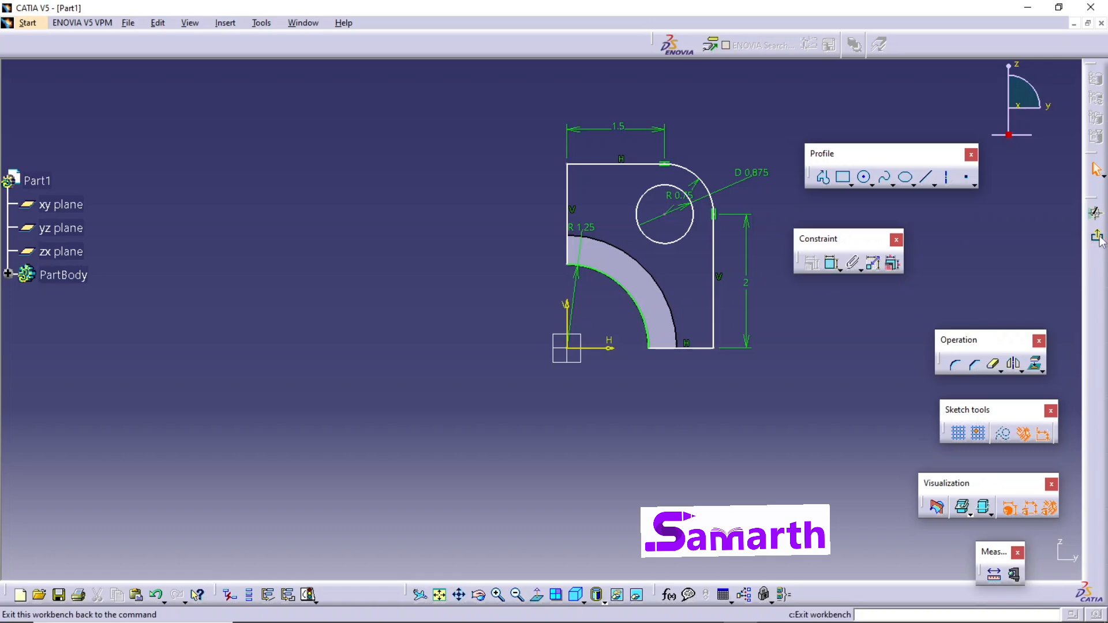
- Exit the sketch and pad it 0.4375 in in the reversed direction, back over the quarter ring
click(1095, 213)
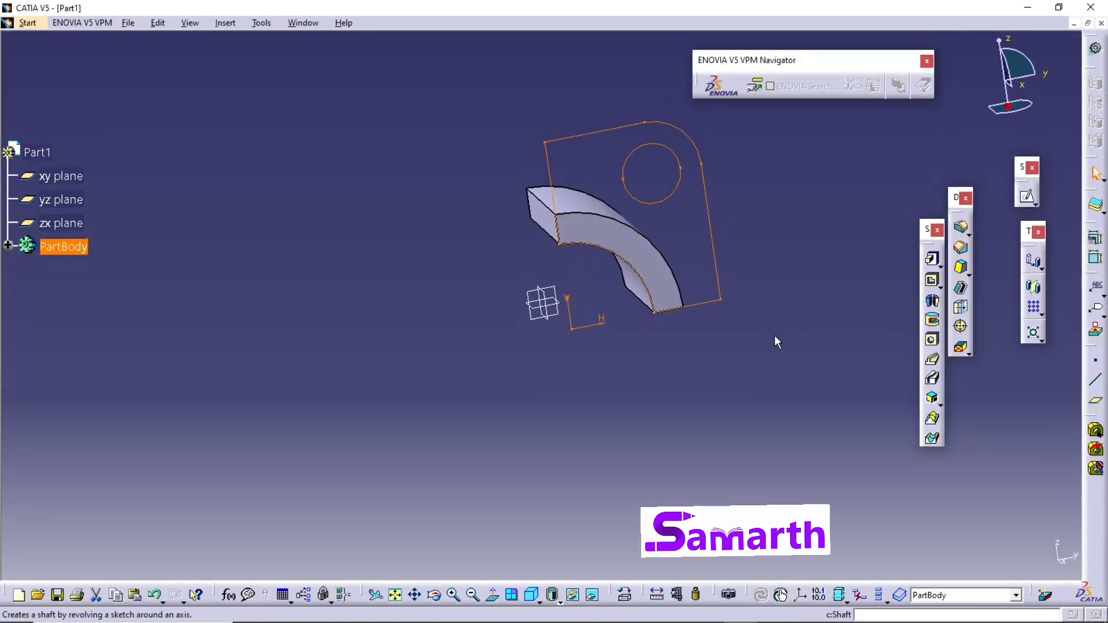
click(932, 259)
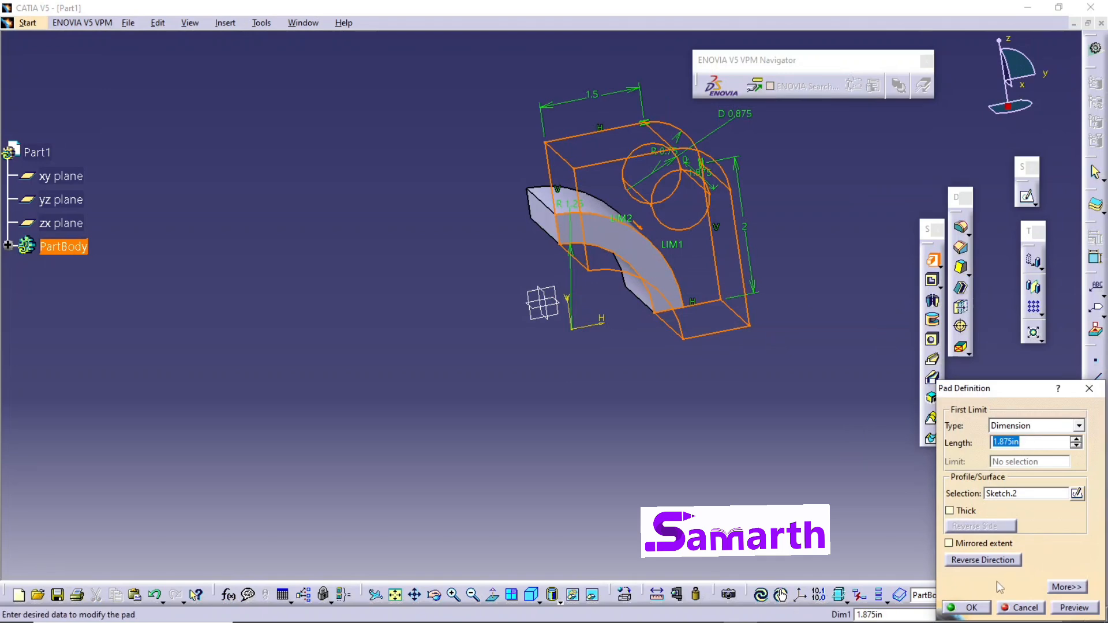
click(998, 562)
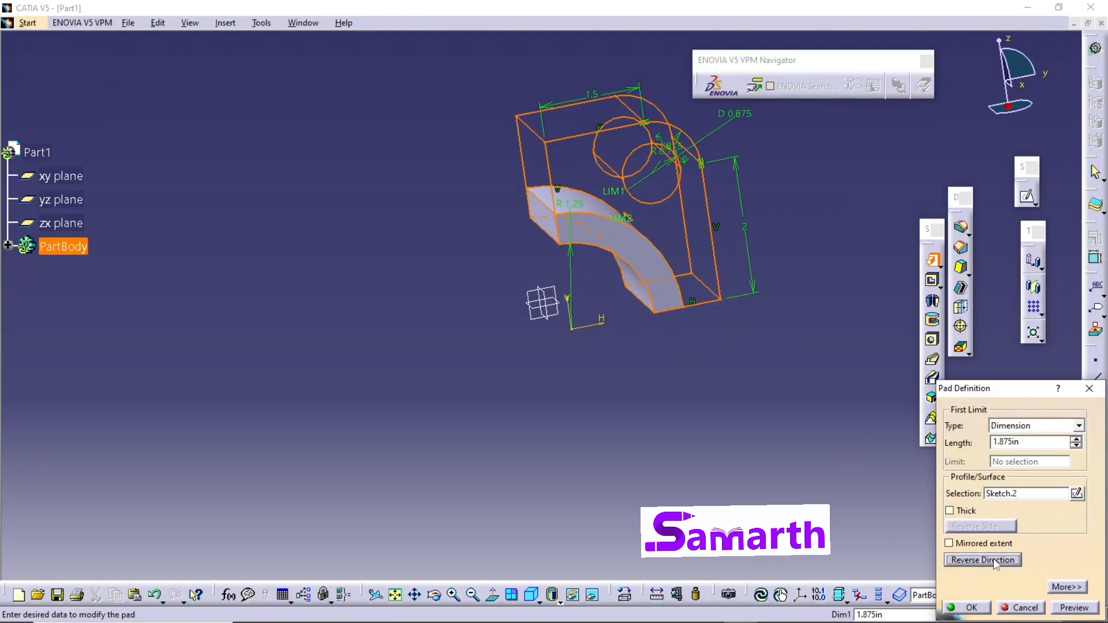
click(1027, 442)
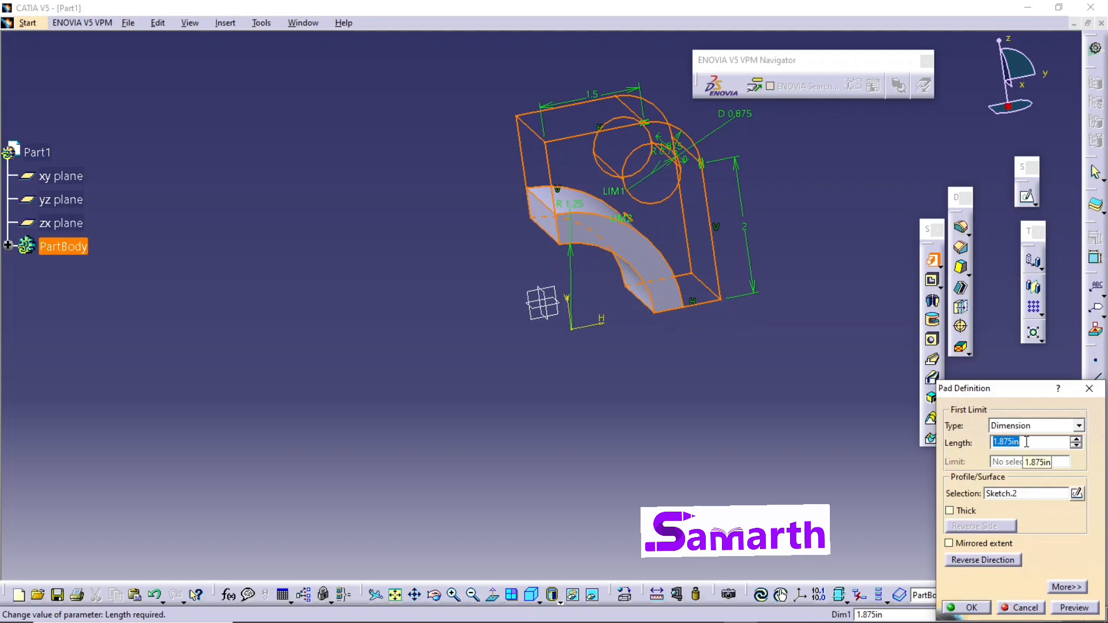
text(0.4375)
key(Return)
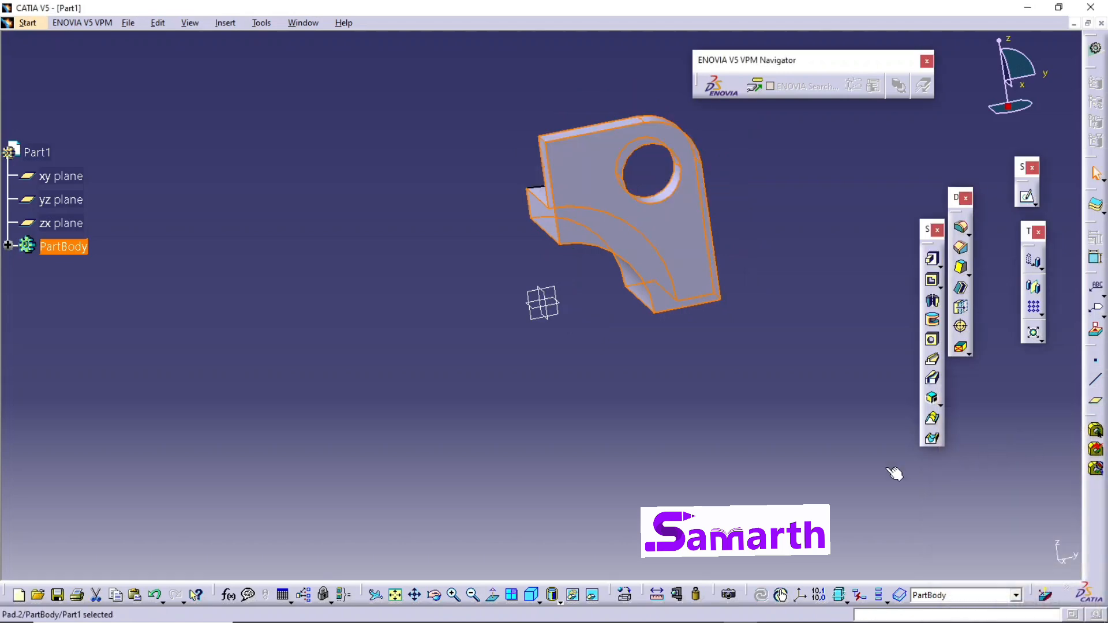
- Mirror the current solid about the zx plane to complete the half ring and its two-hole flange
middle_drag(443, 231, 447, 193)
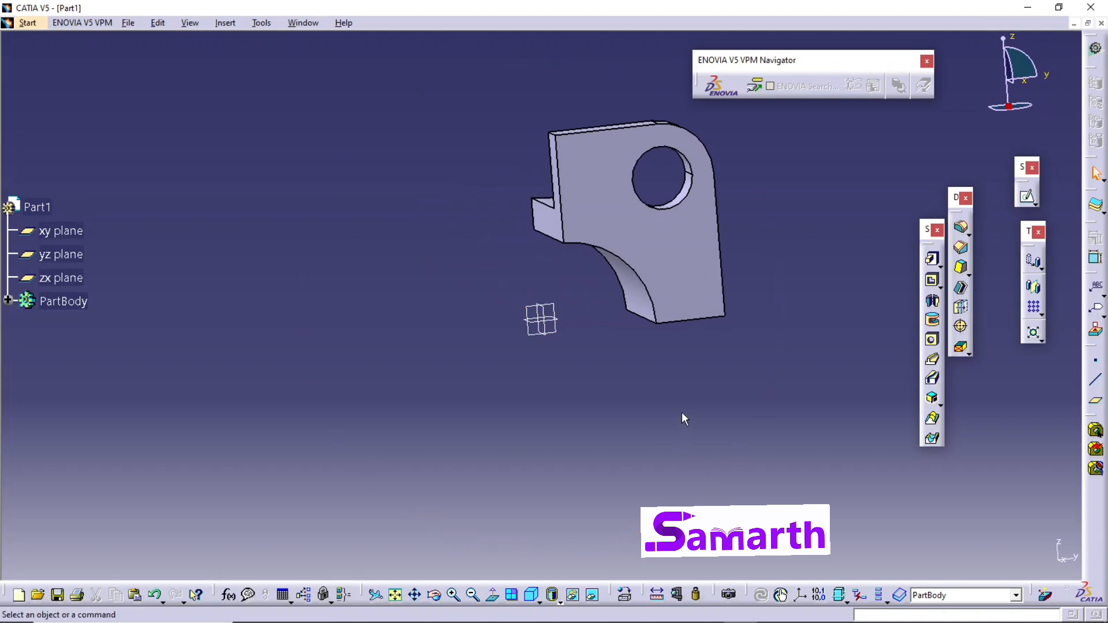
click(1034, 288)
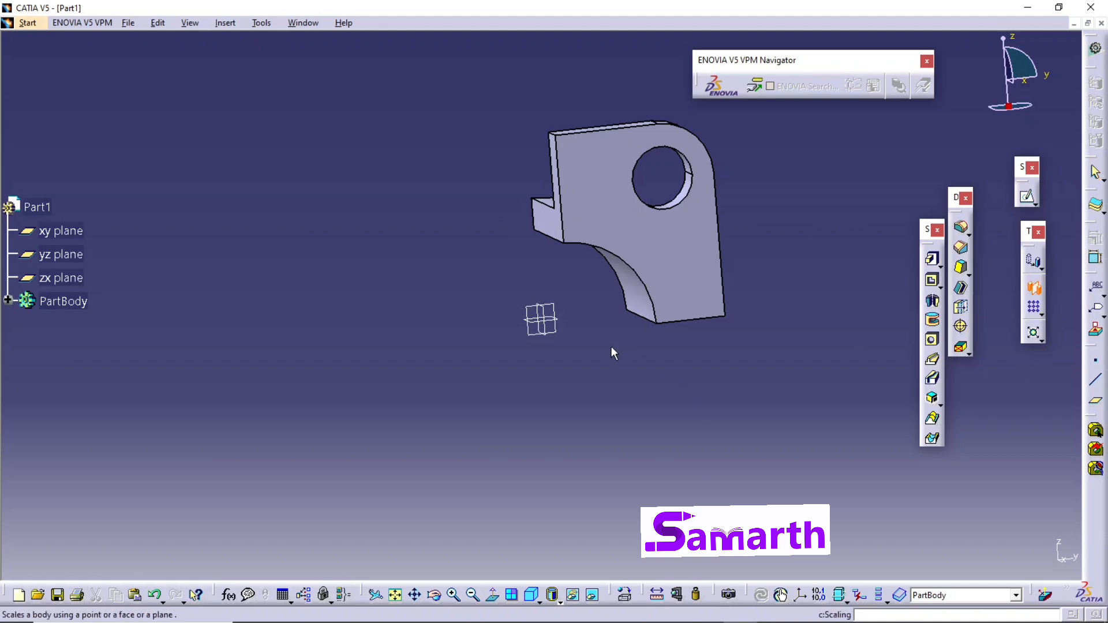
click(549, 316)
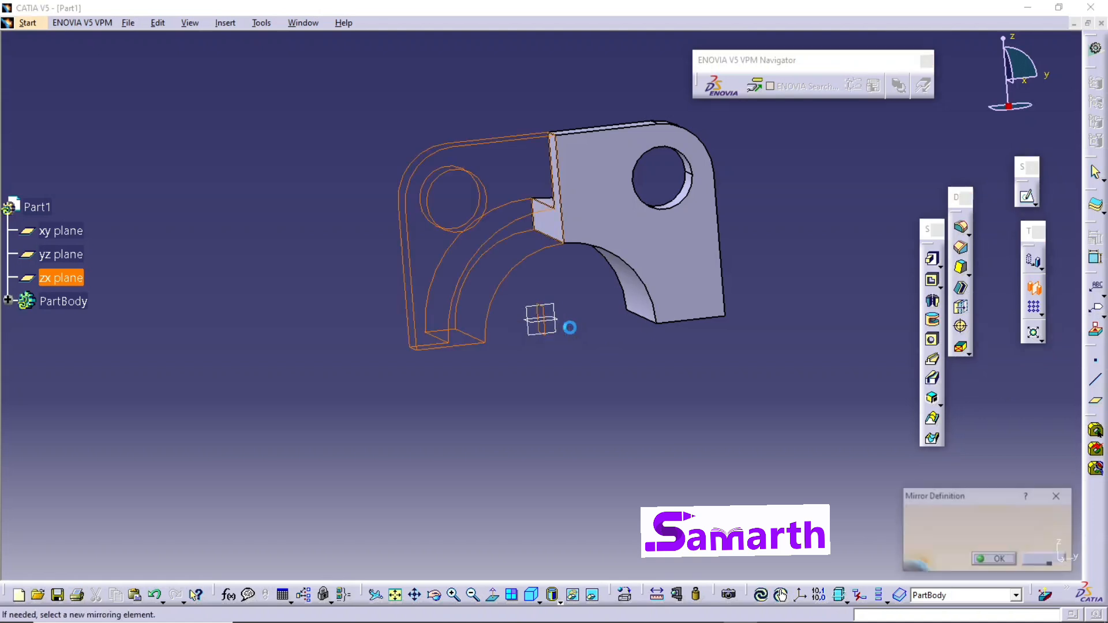
click(1003, 560)
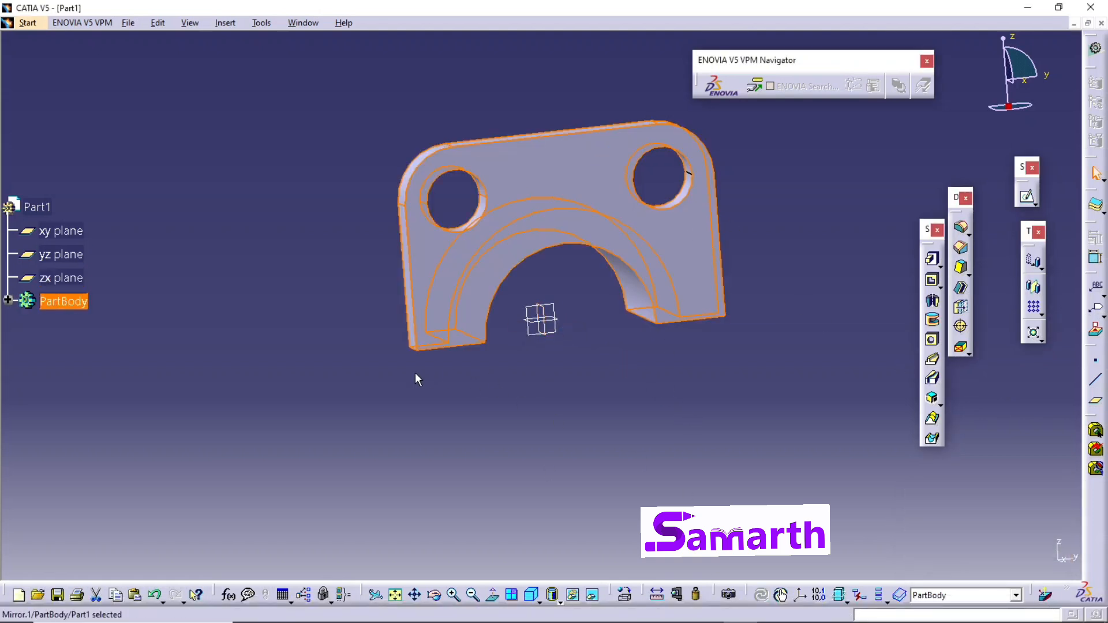
- Mirror the current solid about the half ring's free end face, adding a matching flange at the other end
middle_drag(346, 347, 775, 353)
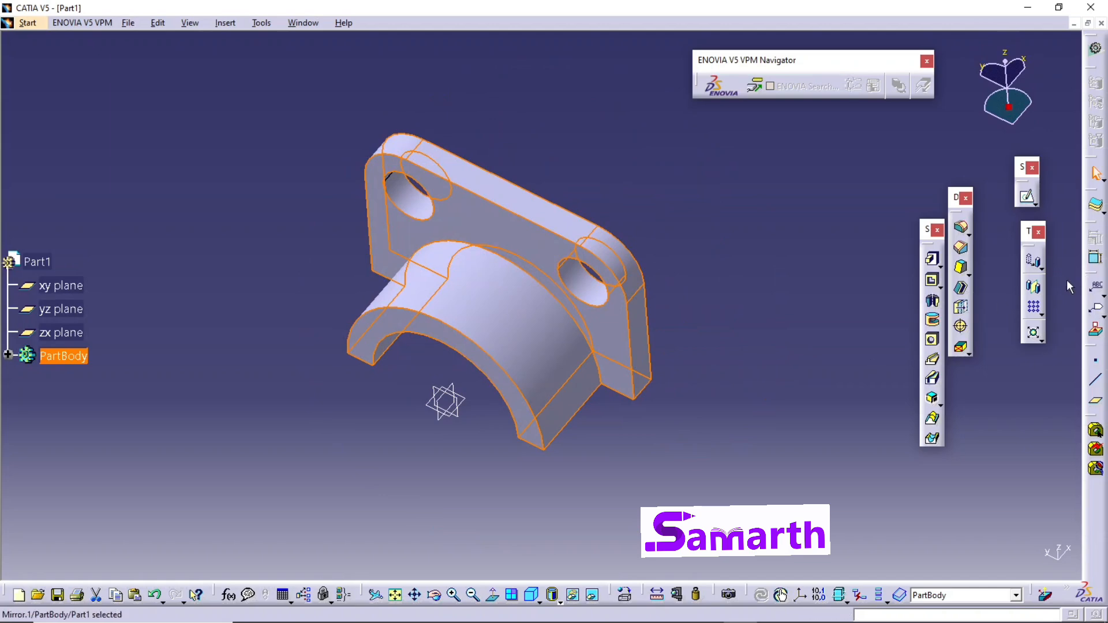
click(1034, 289)
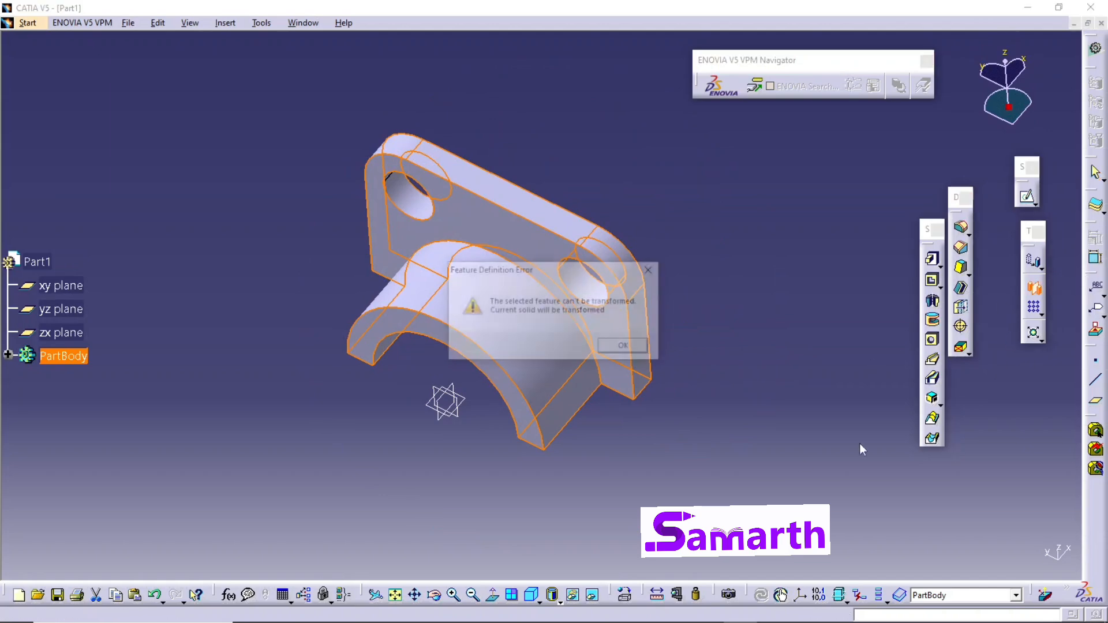
click(626, 348)
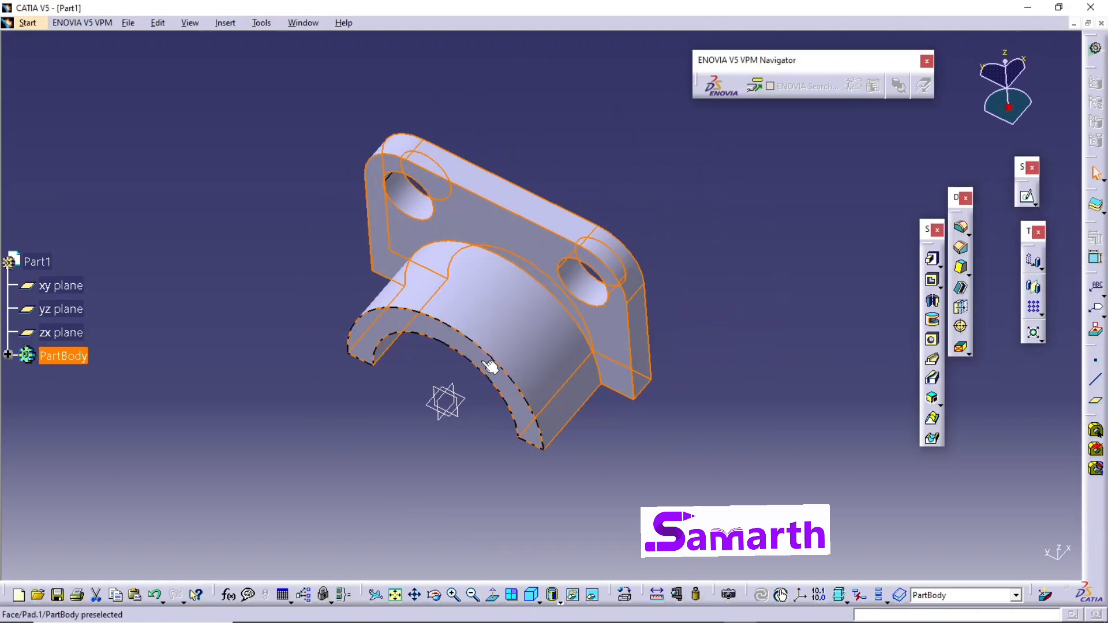
click(532, 421)
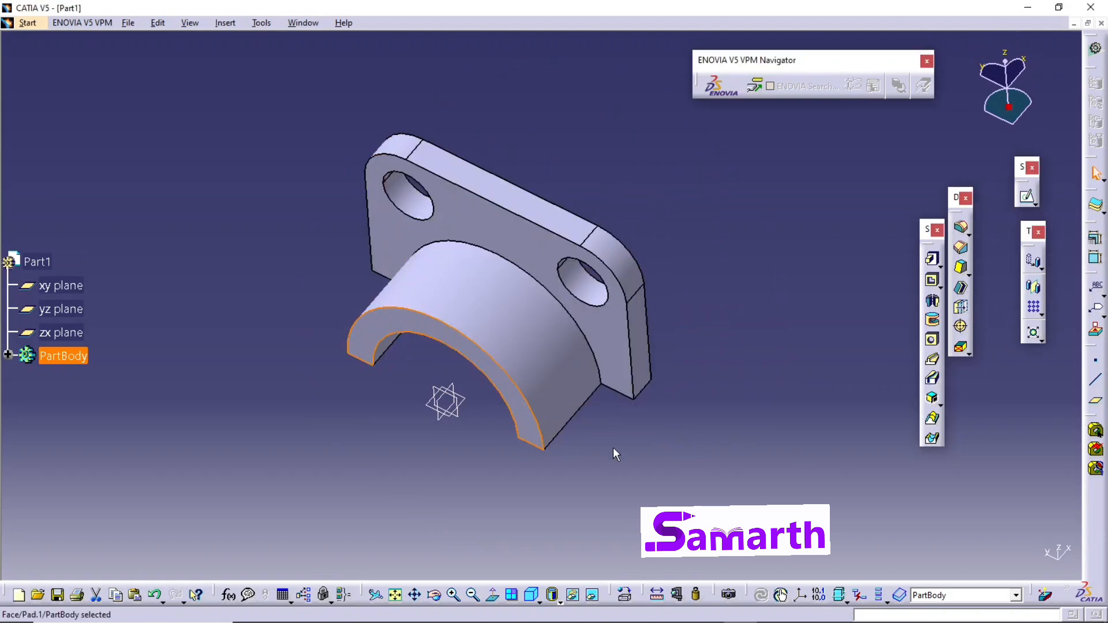
click(1034, 289)
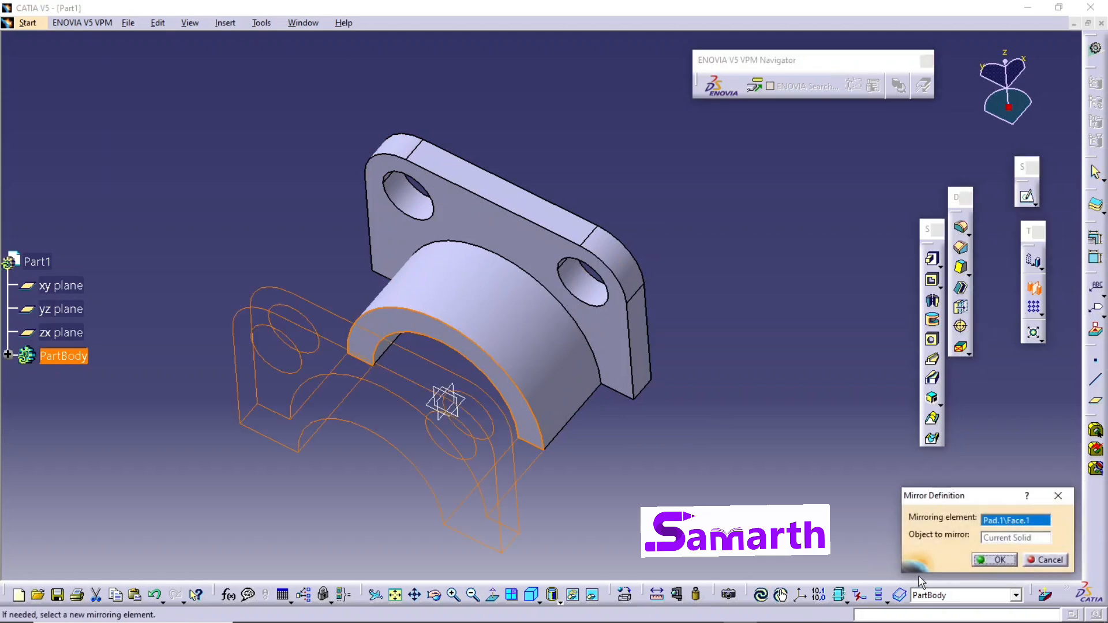
click(977, 558)
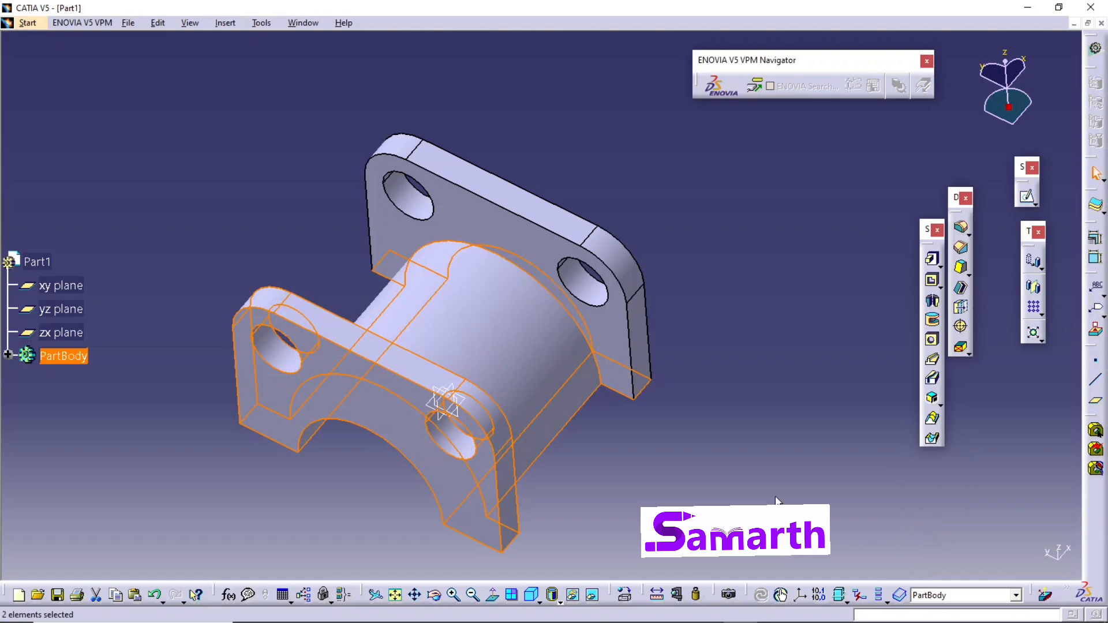
- Show the finished bracket in the standard isometric view and fit the whole part in view
middle_drag(792, 344, 805, 394)
middle_drag(831, 392, 823, 385)
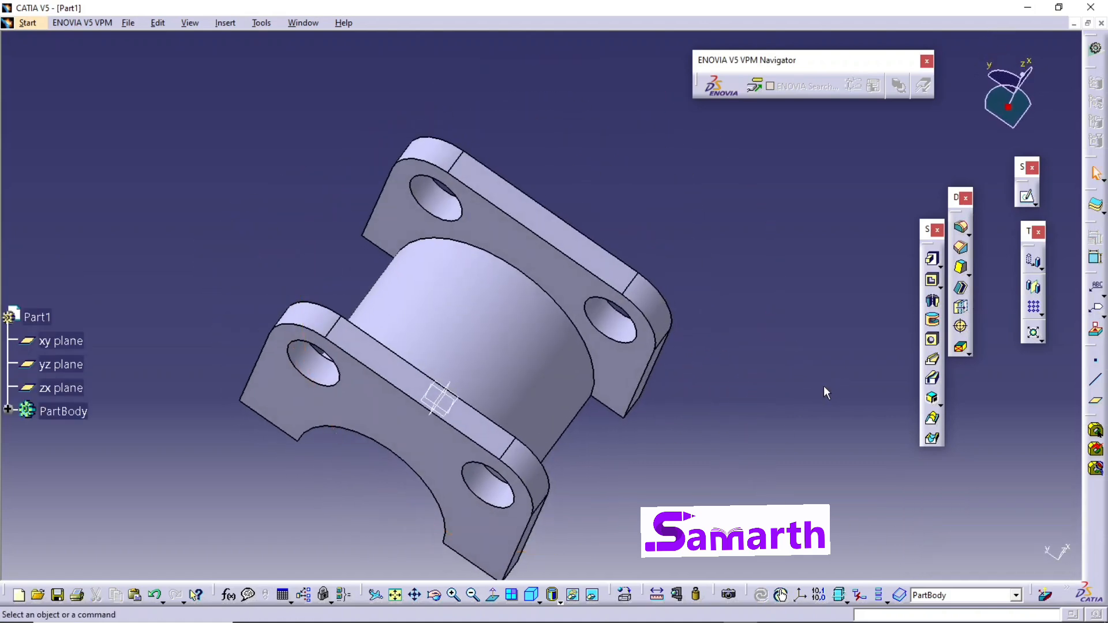
click(532, 596)
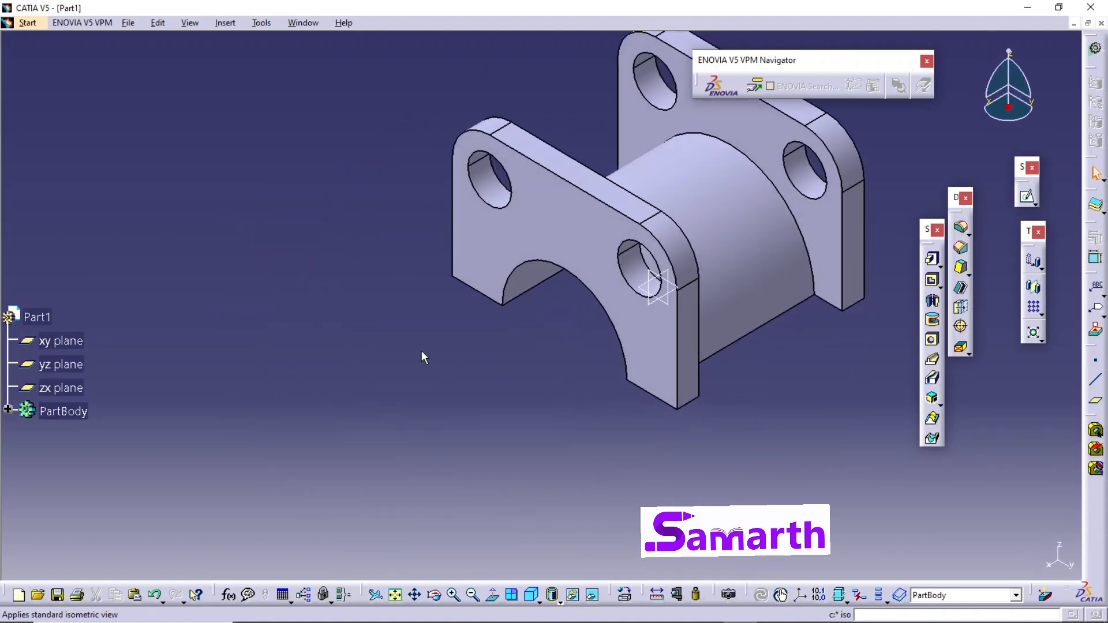
click(397, 595)
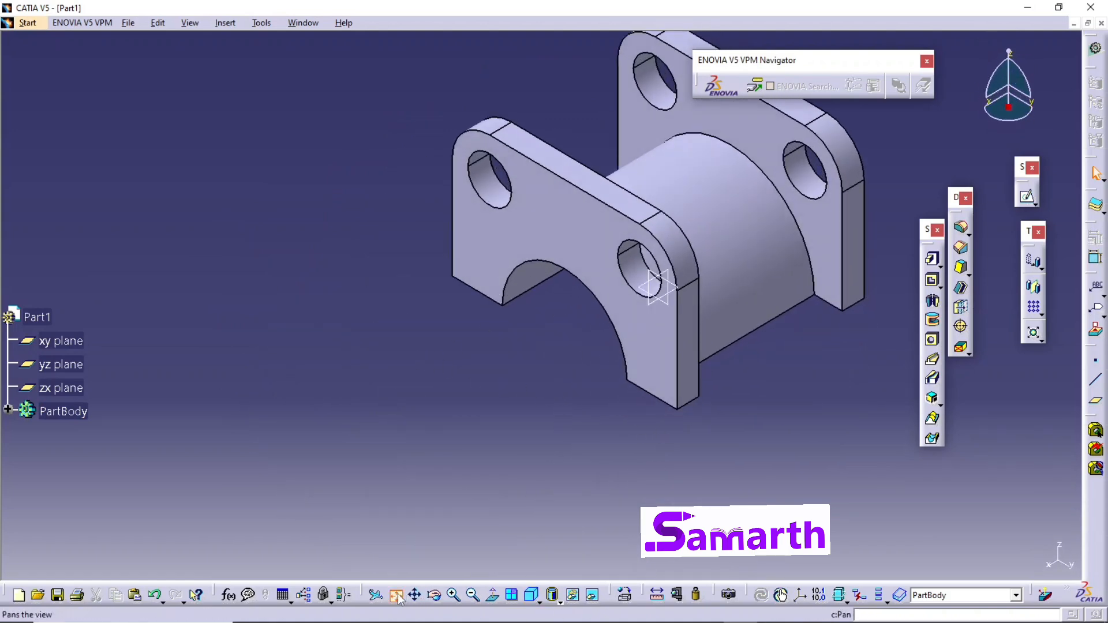